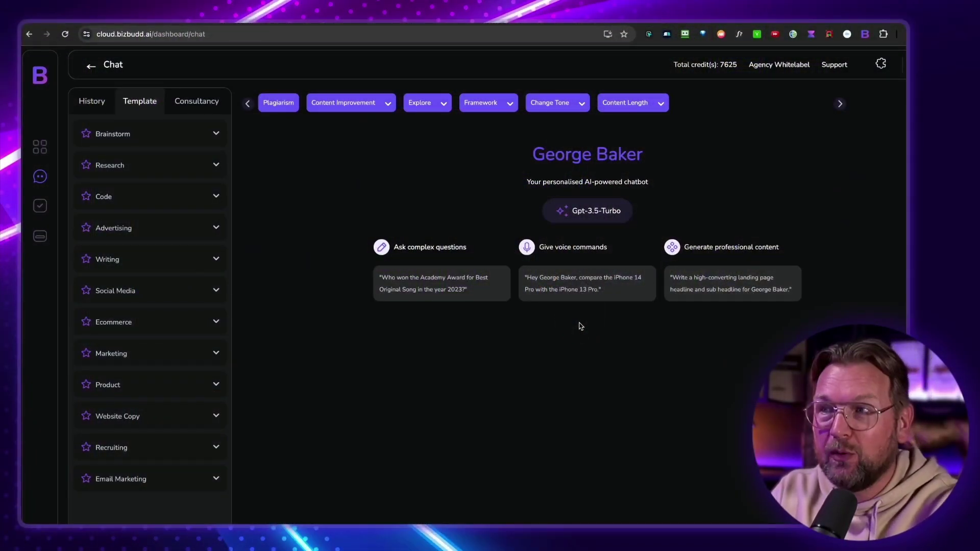
Switch the chat from Text to Image mode, keeping Gpt-3.5-Turbo unchanged and Dal-E as the image model
click(582, 205)
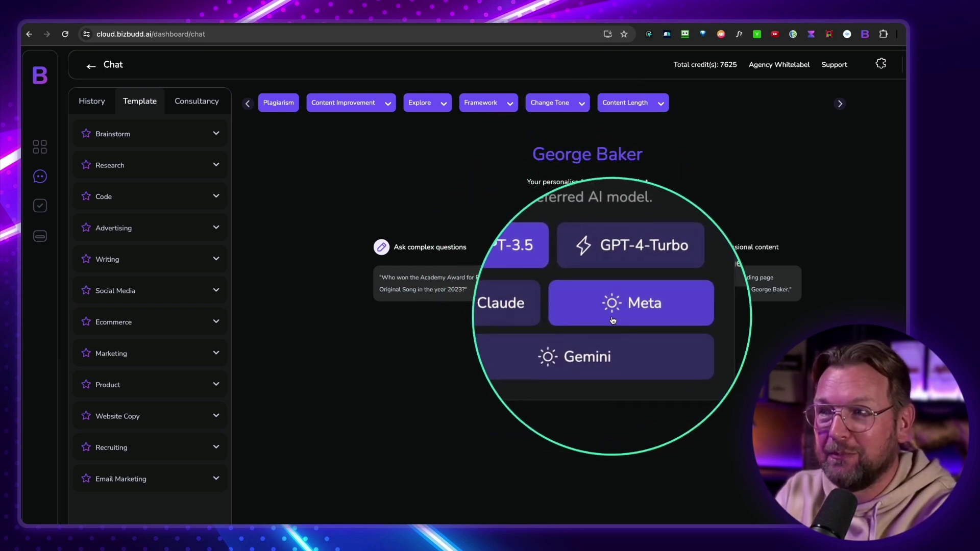
click(498, 453)
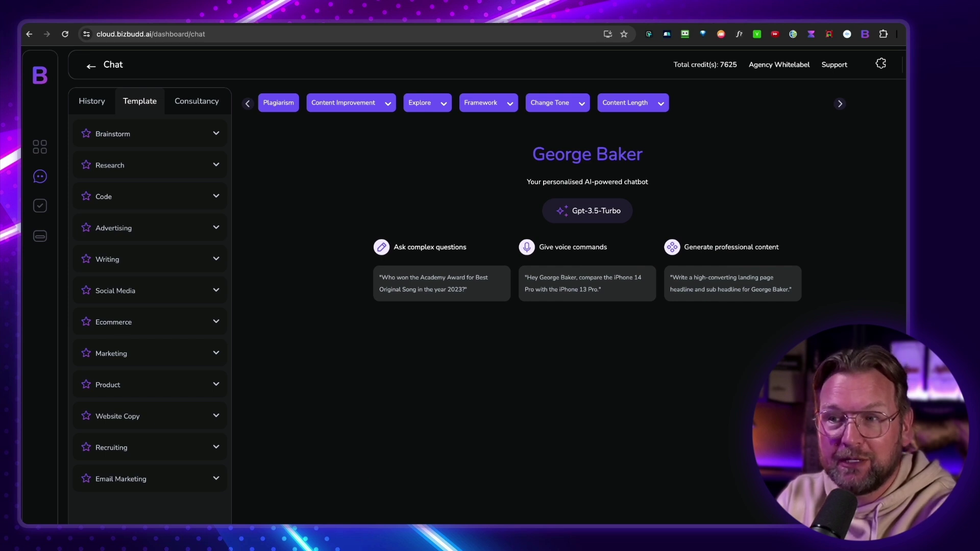
click(266, 516)
click(263, 511)
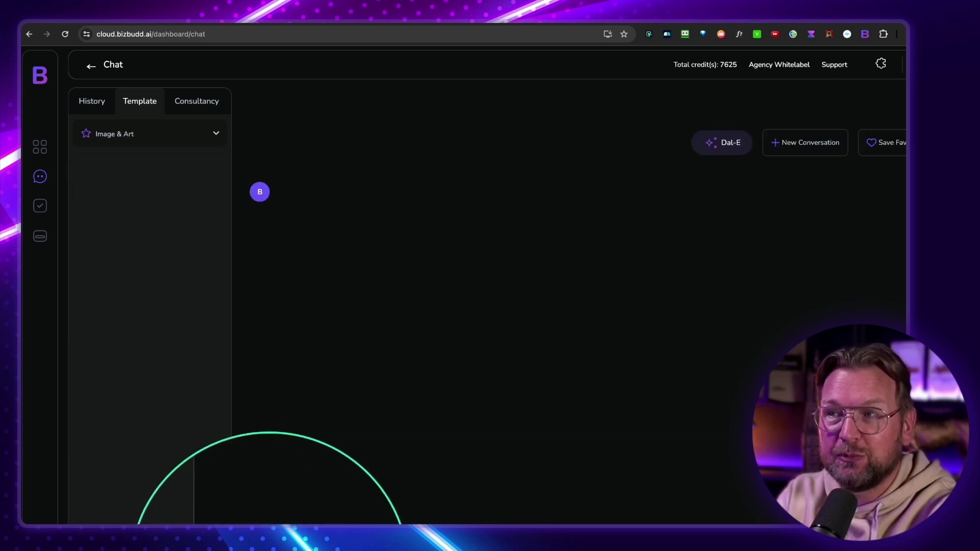
click(718, 148)
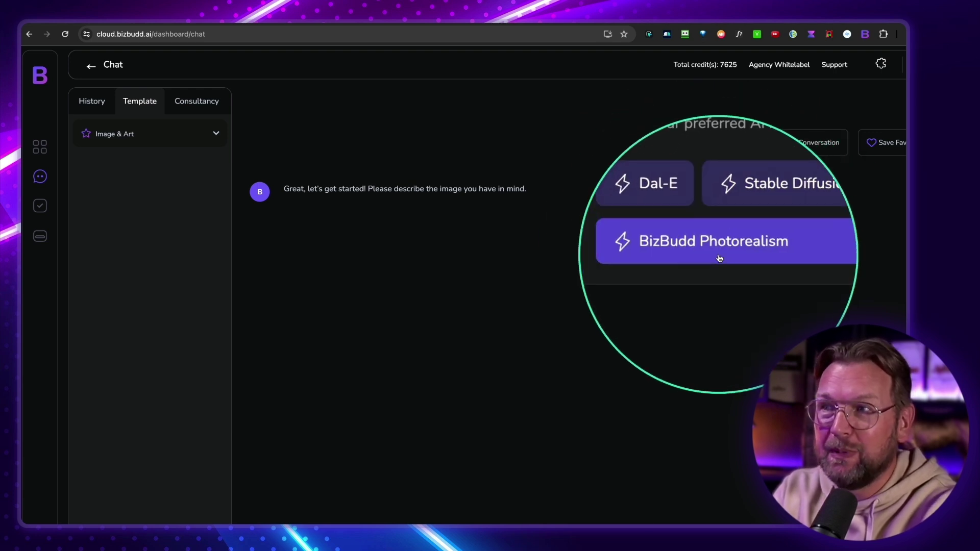
click(531, 259)
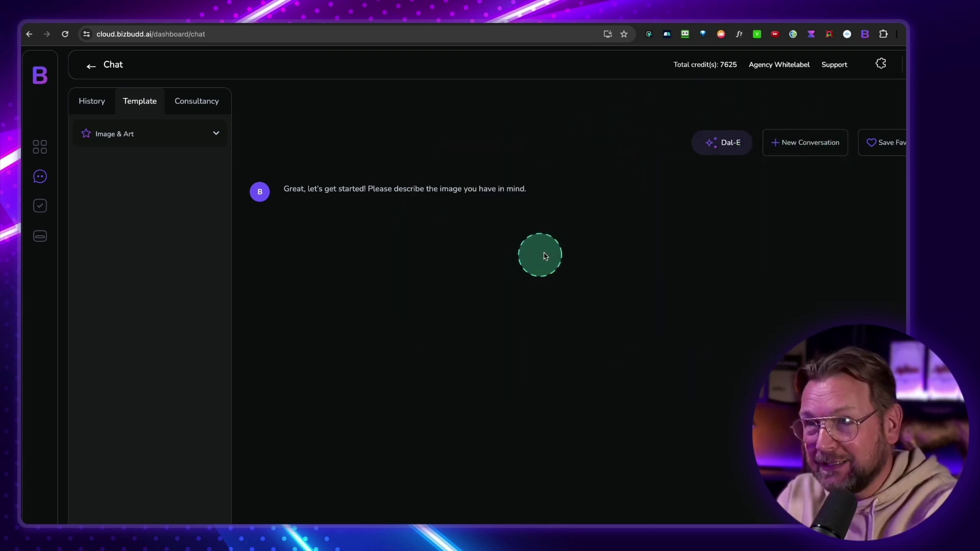
Open the BizBudd browser extension and dismiss its token prompt to view the extension chat
click(865, 34)
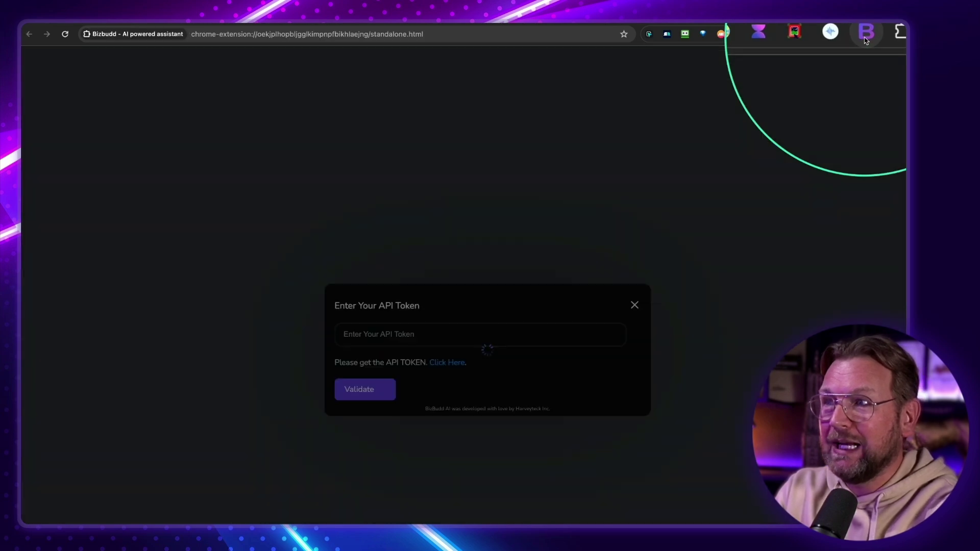
click(483, 321)
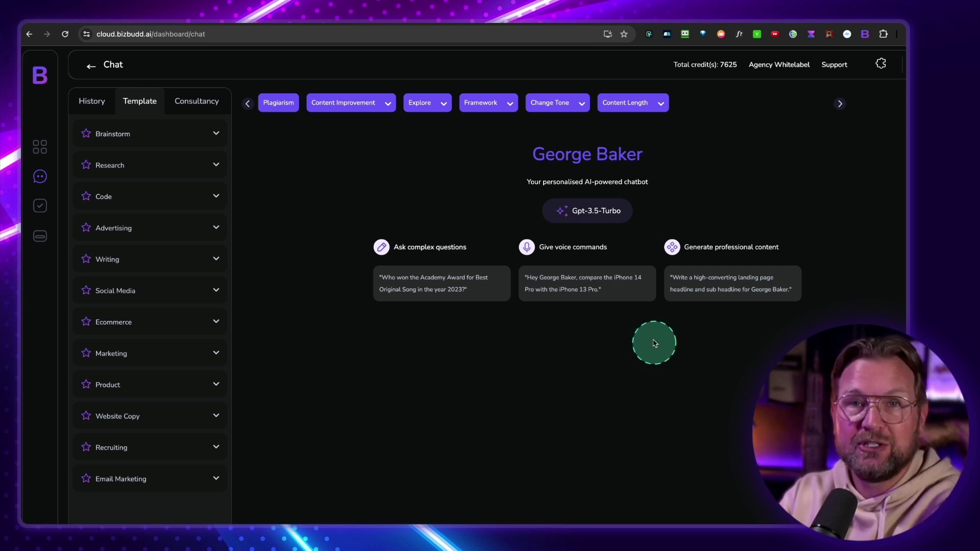
Check the AI model list, leaving Gpt-3.5-Turbo selected
click(577, 209)
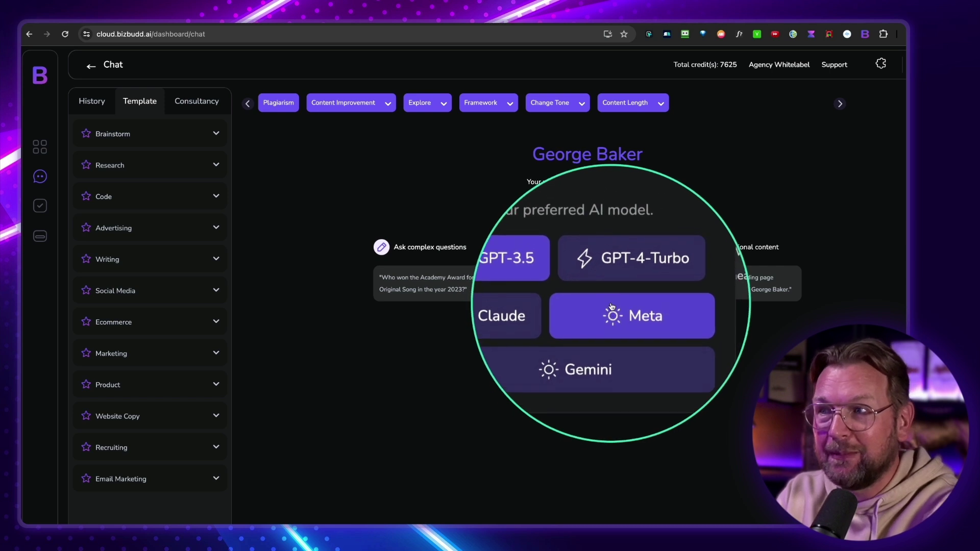
click(599, 334)
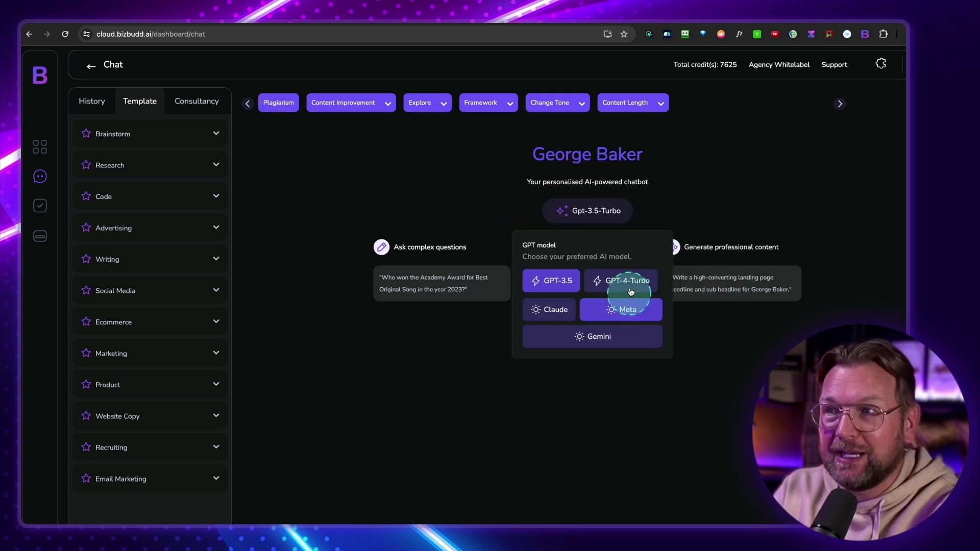
click(450, 318)
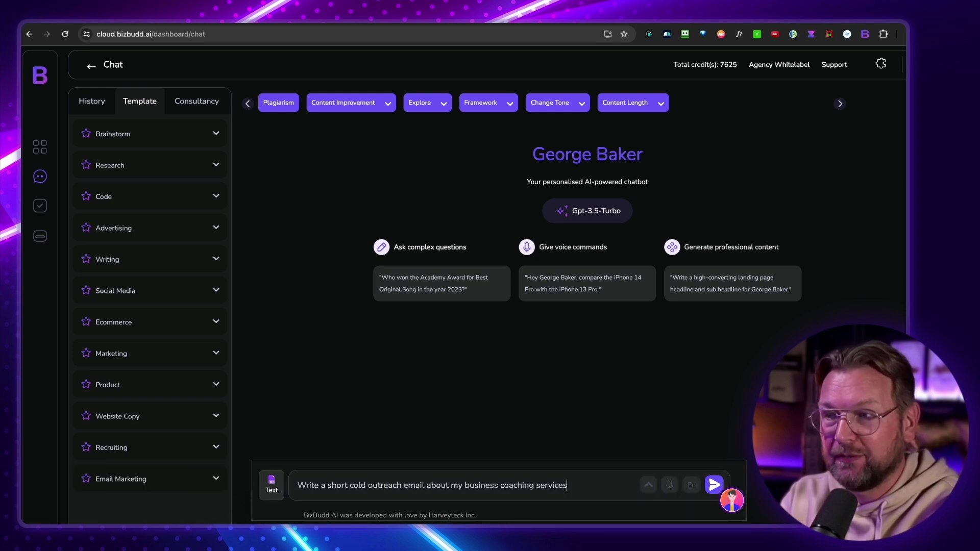
Send the cold outreach email prompt about business coaching services
text(.)
key(Return)
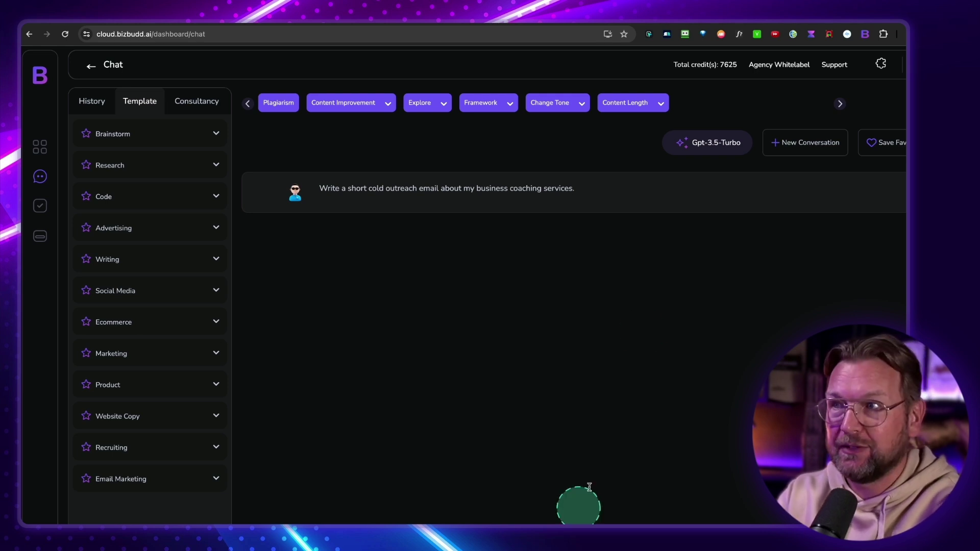
click(710, 145)
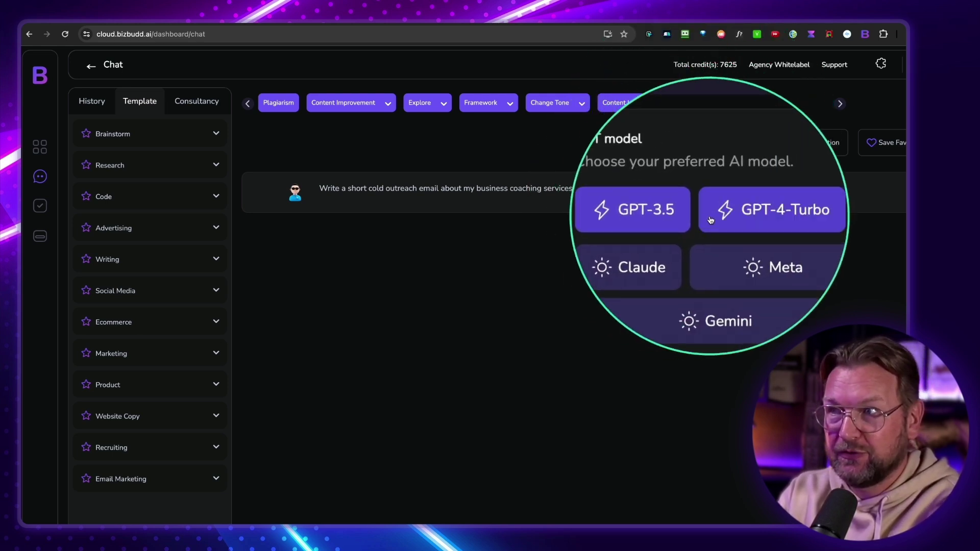
click(528, 269)
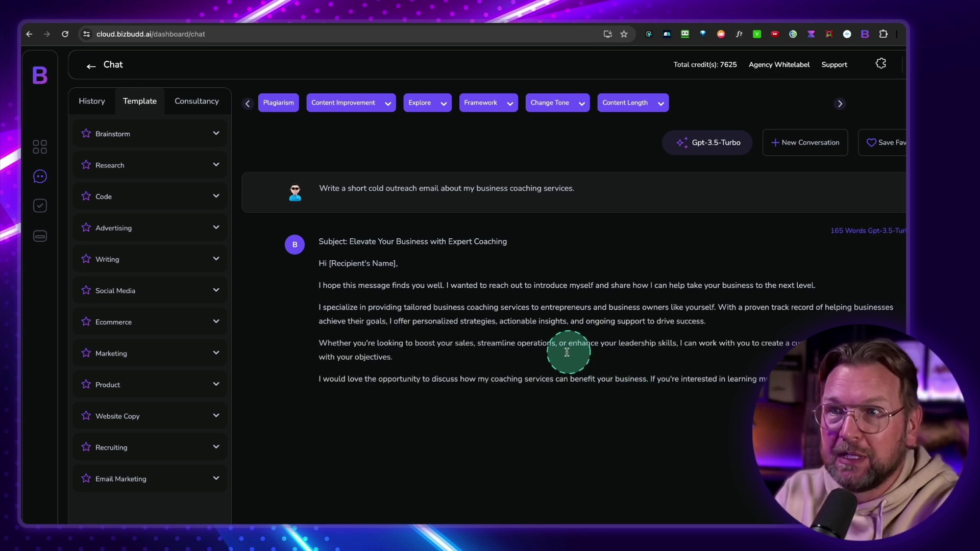
Expand the Brainstorm, Research and Code template categories and browse their templates
click(161, 141)
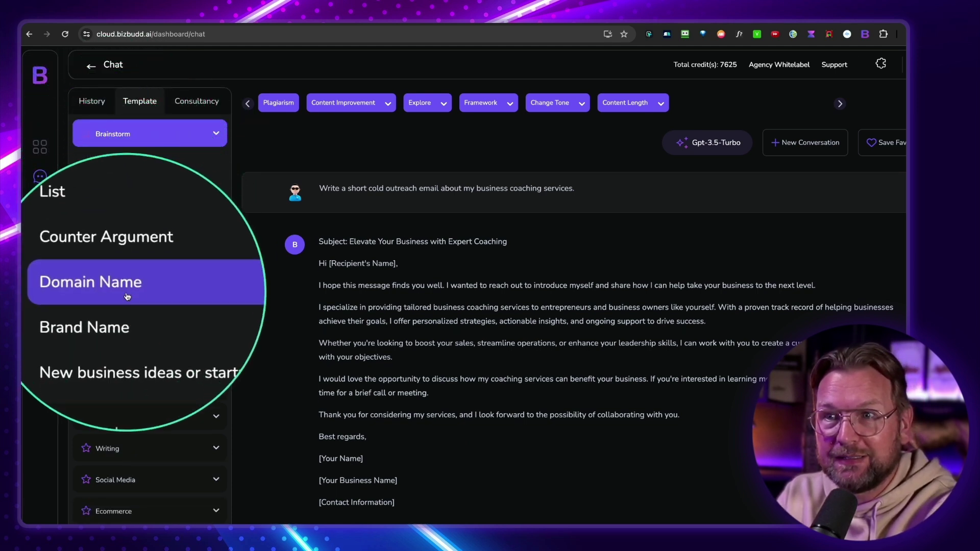
click(124, 354)
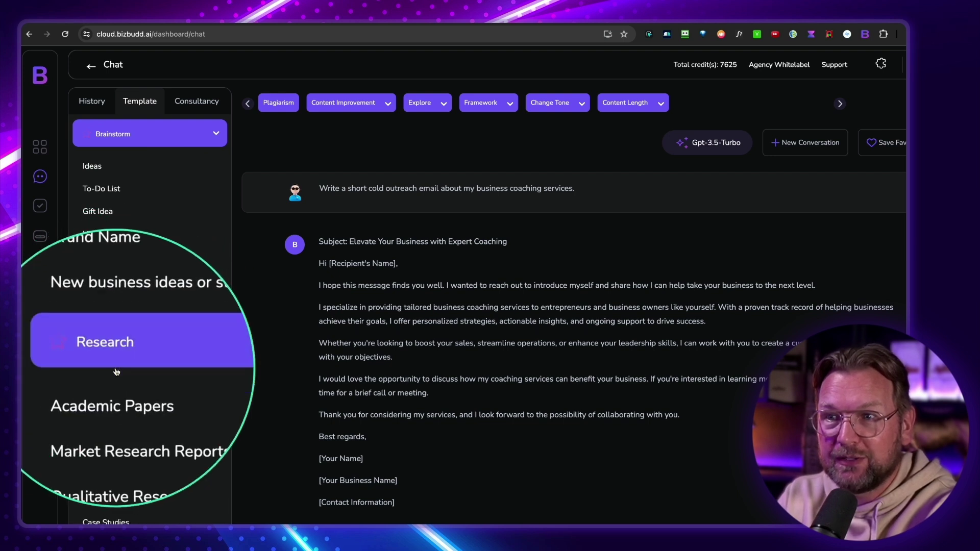
scroll(116, 372, down, 4)
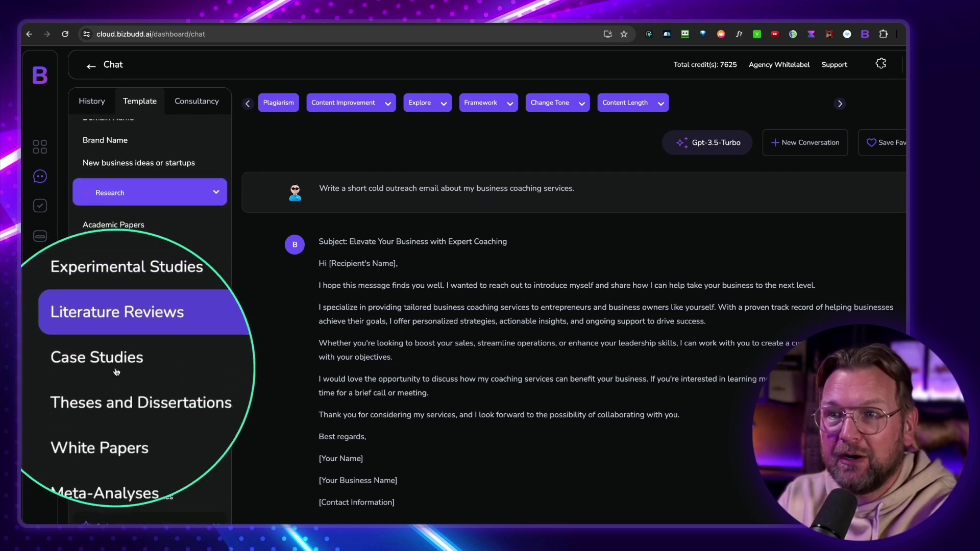
scroll(116, 372, down, 2)
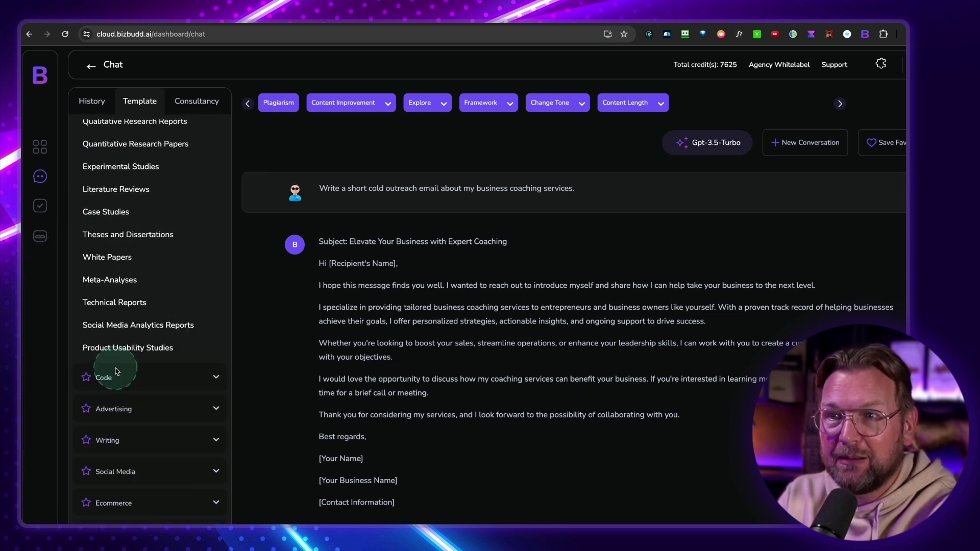
click(120, 371)
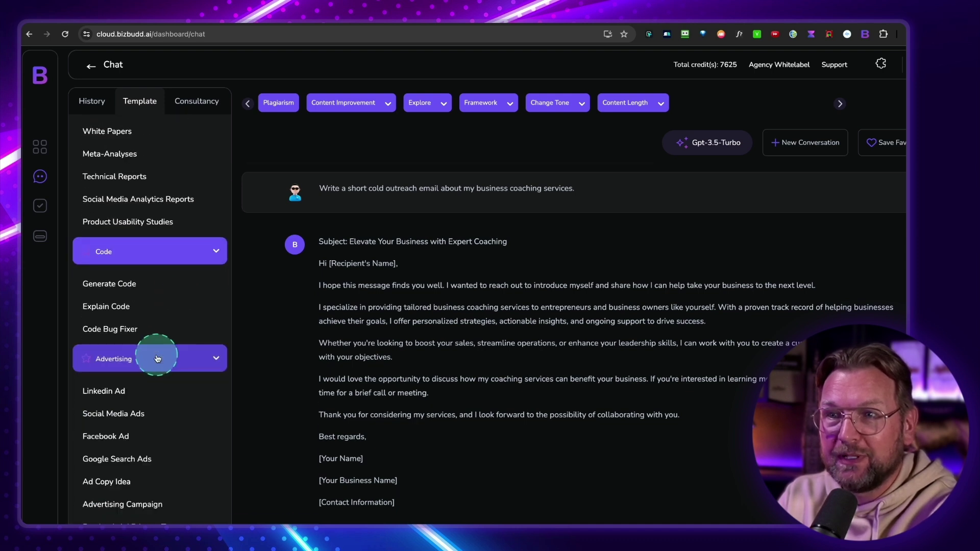
scroll(165, 353, down, 4)
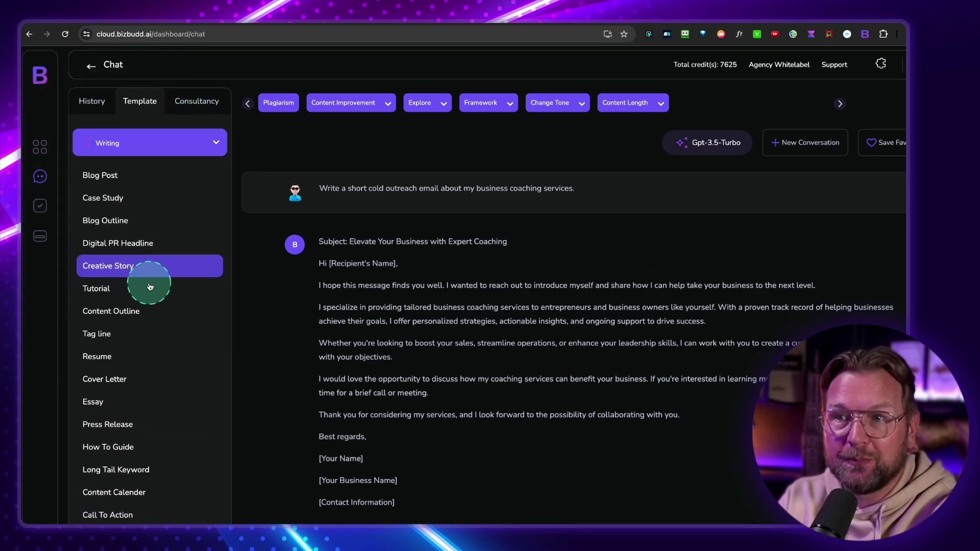
scroll(149, 287, down, 7)
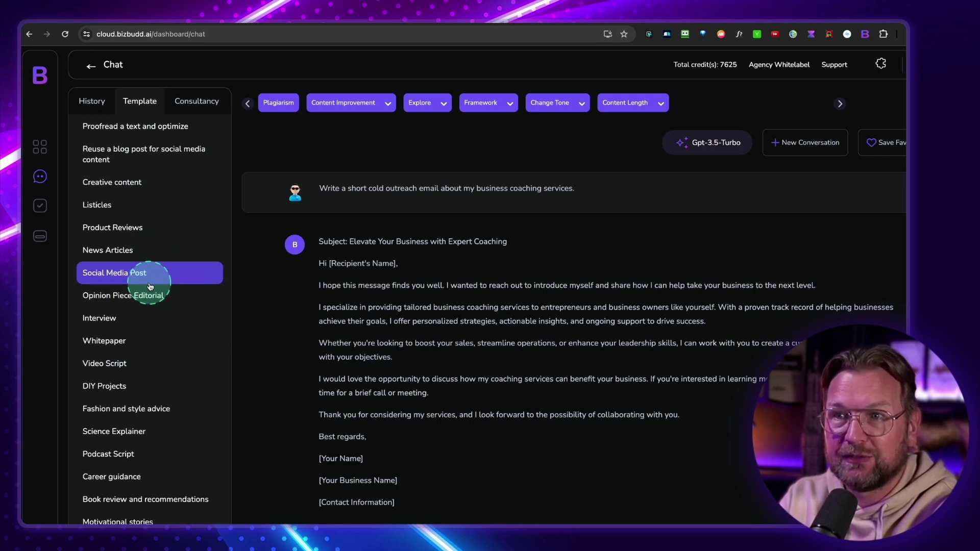
scroll(149, 287, down, 5)
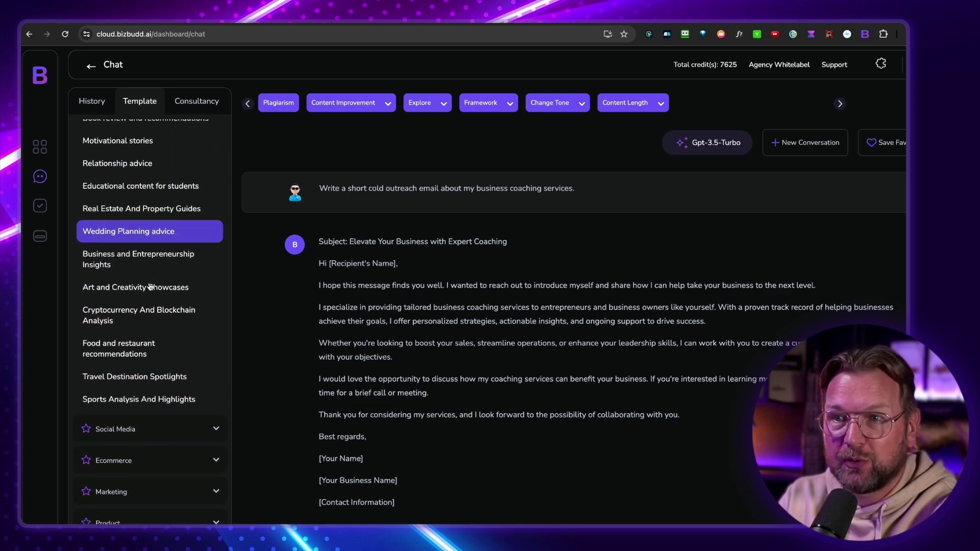
Expand Social Media to show its Instagram, Twitter, YouTube, LinkedIn, Facebook, Pinterest and Quora templates
click(157, 373)
scroll(164, 360, down, 4)
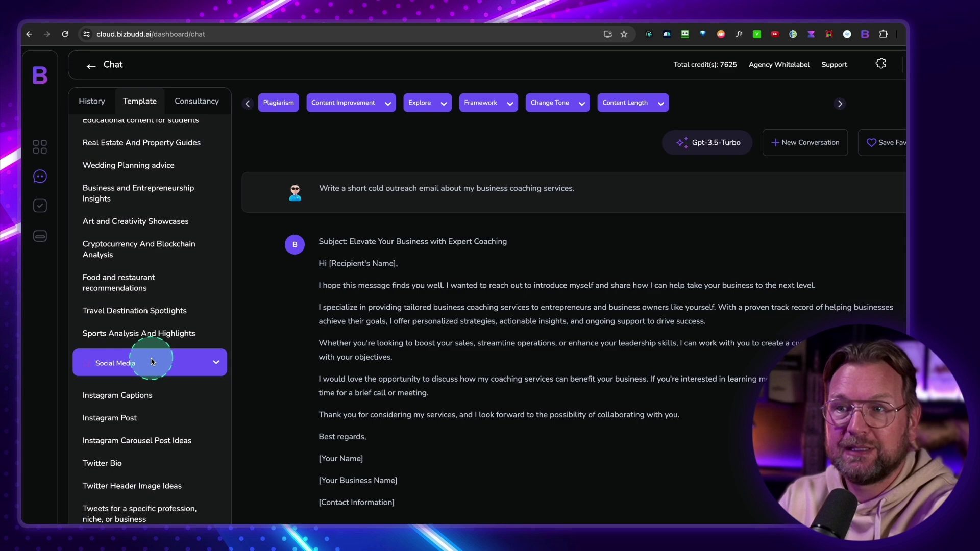
scroll(174, 336, down, 2)
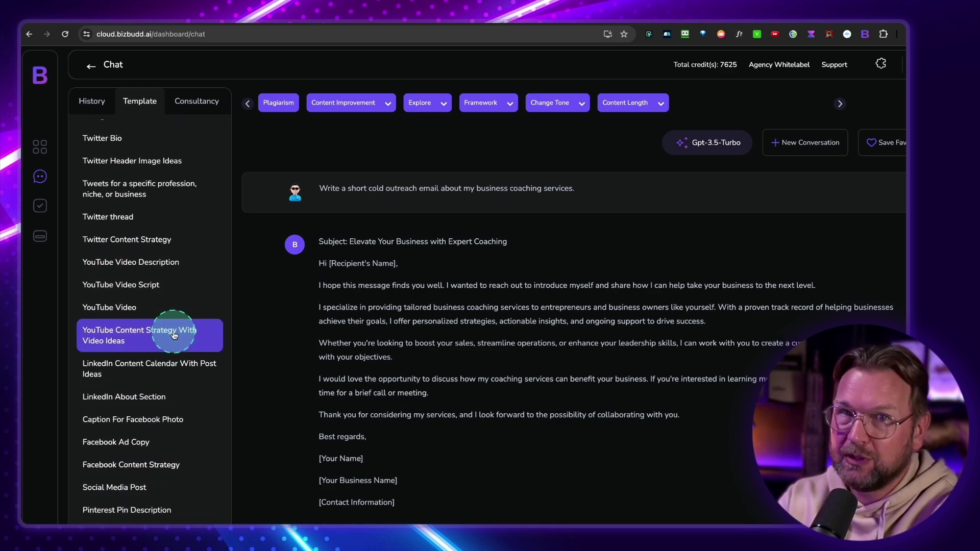
scroll(174, 335, down, 3)
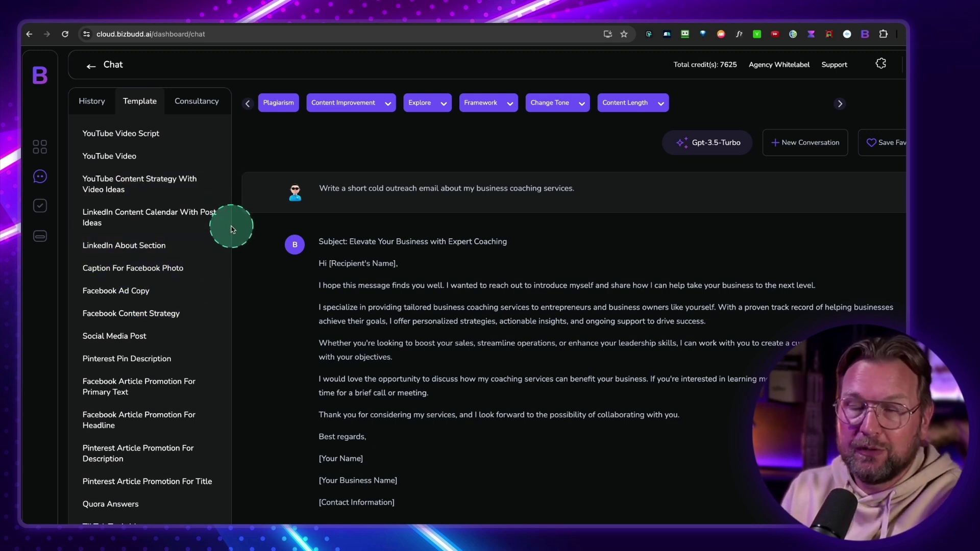
click(199, 105)
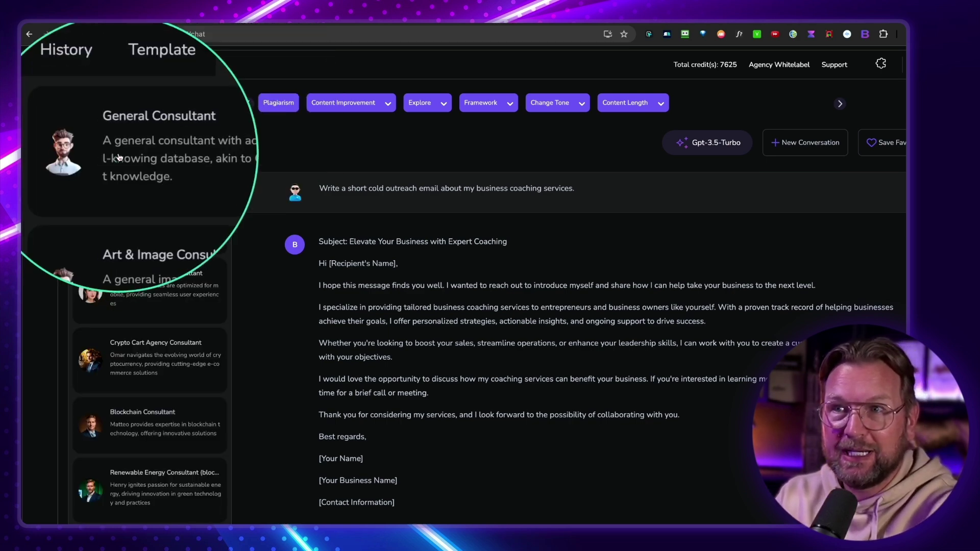
scroll(127, 163, down, 5)
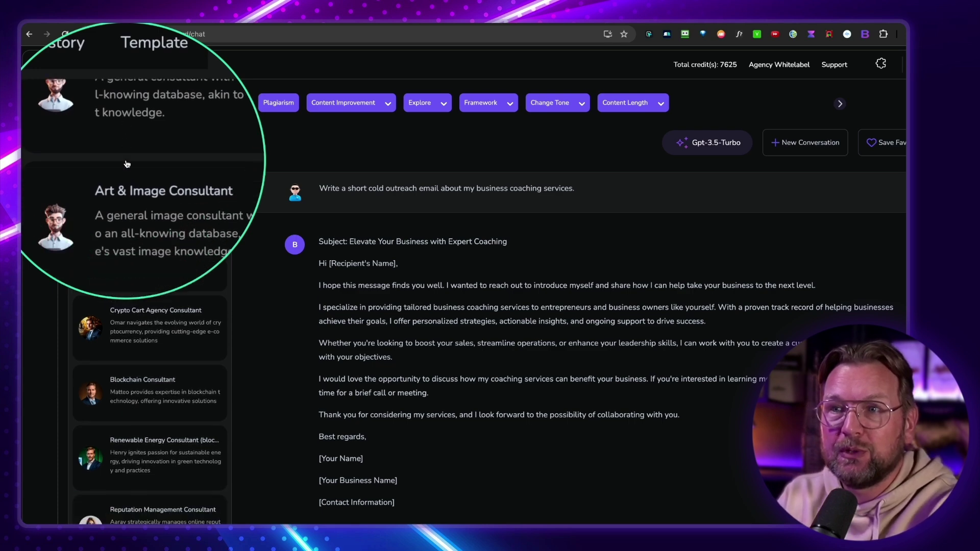
scroll(126, 163, down, 5)
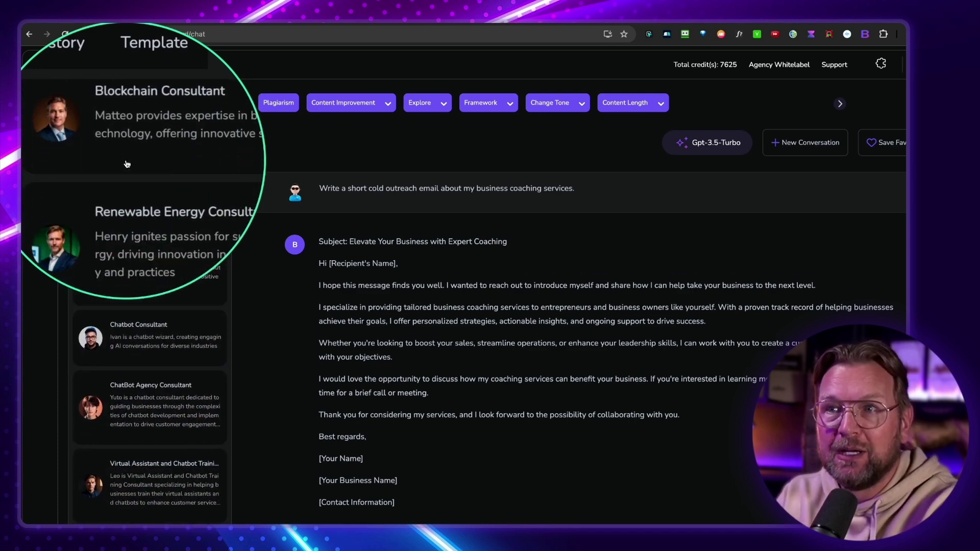
scroll(127, 163, down, 2)
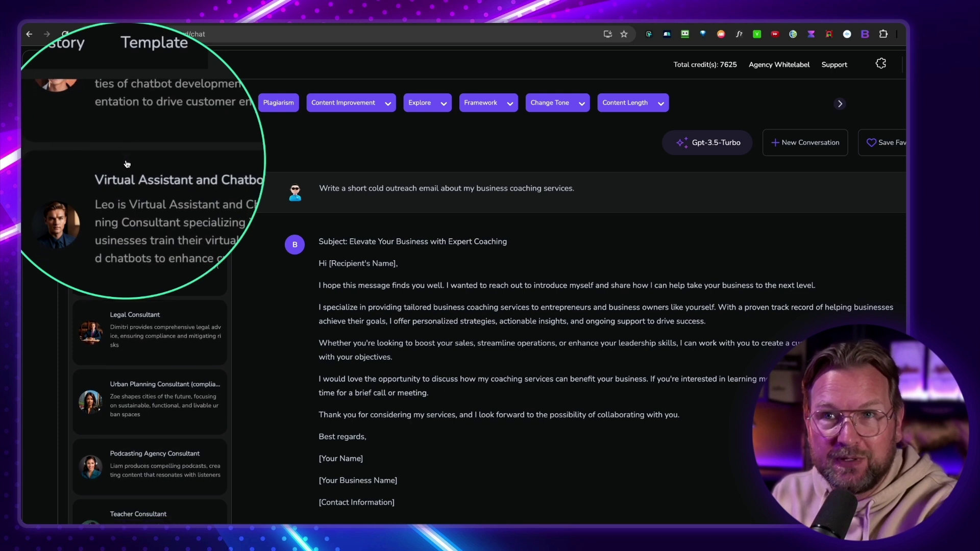
scroll(127, 163, down, 1)
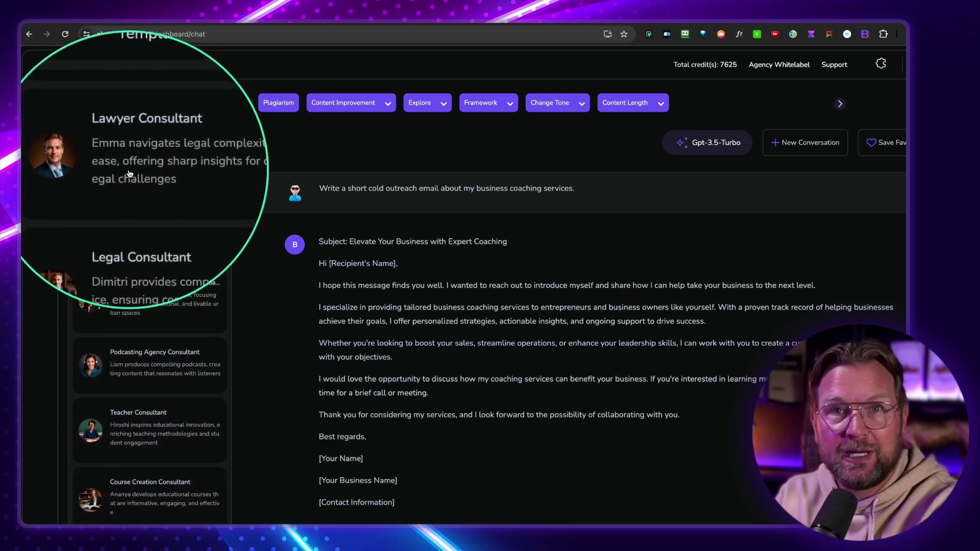
scroll(129, 174, down, 2)
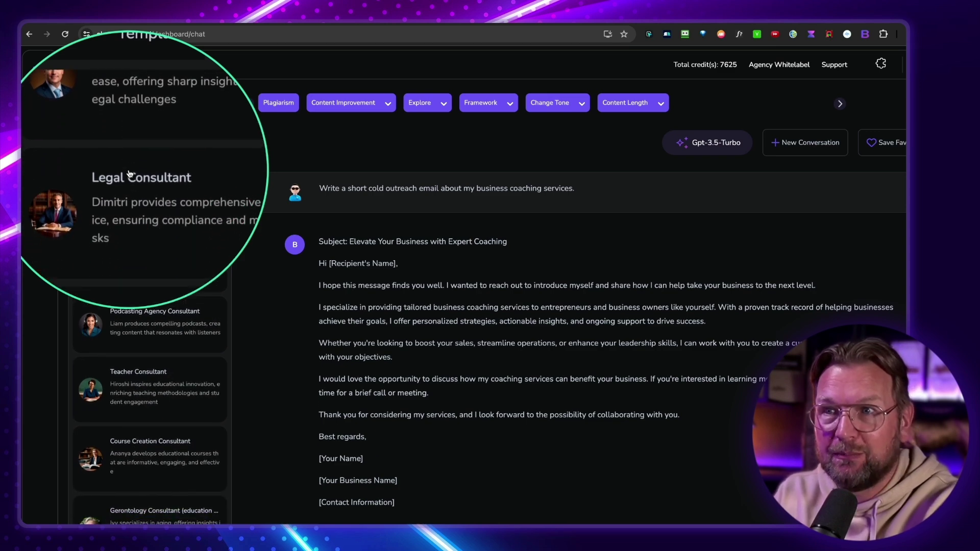
scroll(129, 176, down, 3)
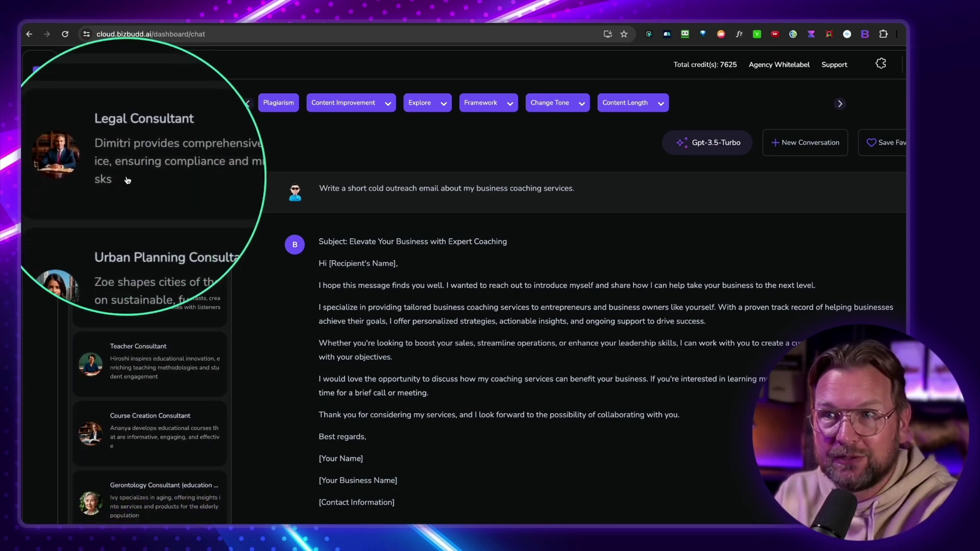
scroll(127, 179, down, 3)
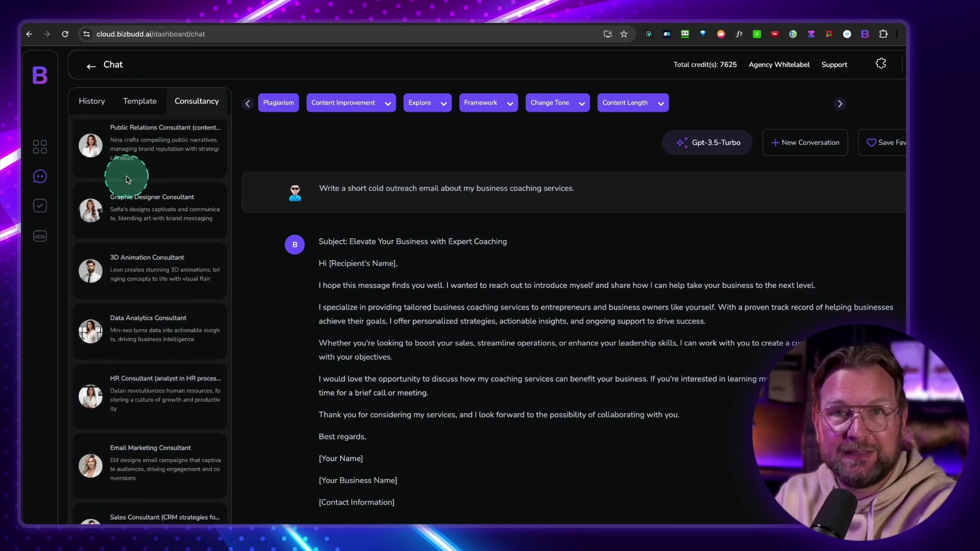
scroll(128, 179, down, 5)
scroll(128, 180, up, 4)
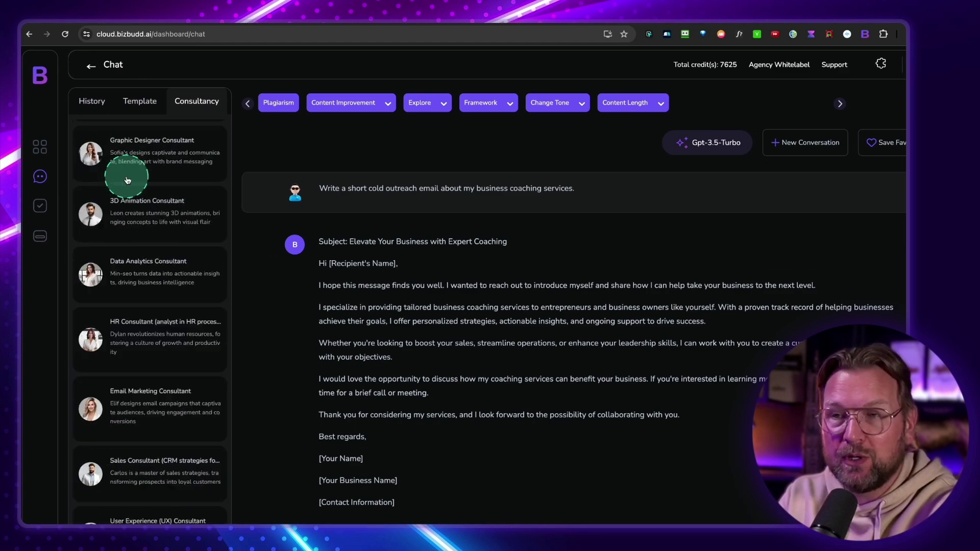
scroll(128, 180, up, 7)
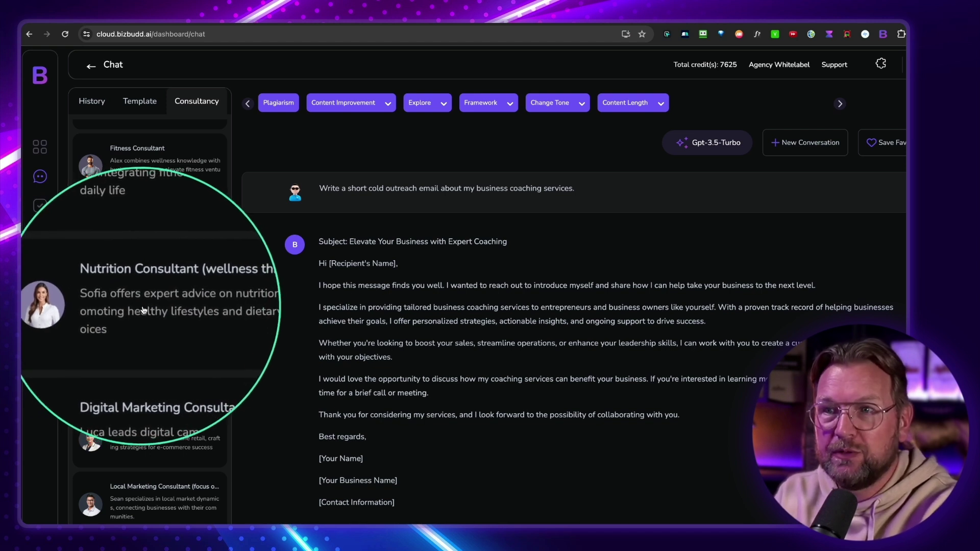
Ask the Nutrition Consultant for a healthy-living weekly meal plan and review its Monday-to-Sunday reply
click(187, 328)
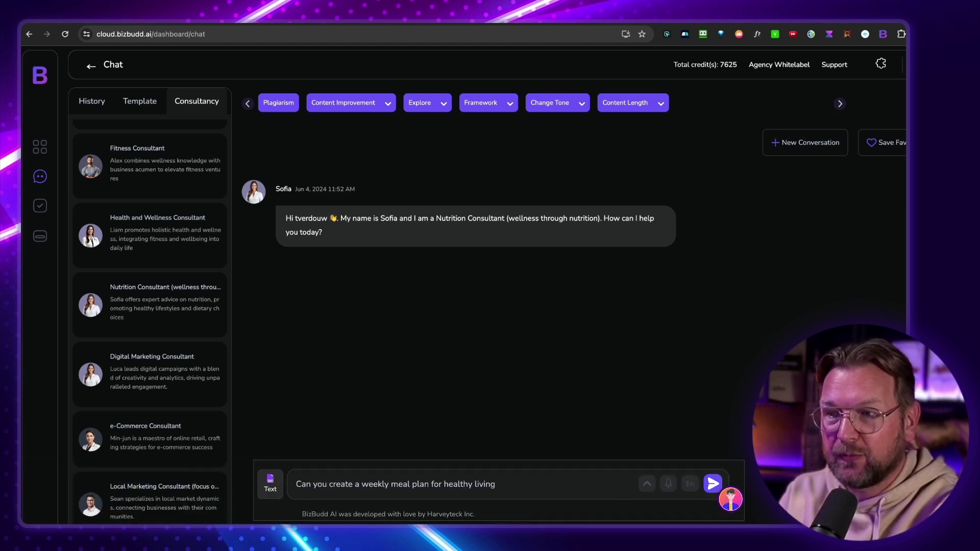
click(713, 483)
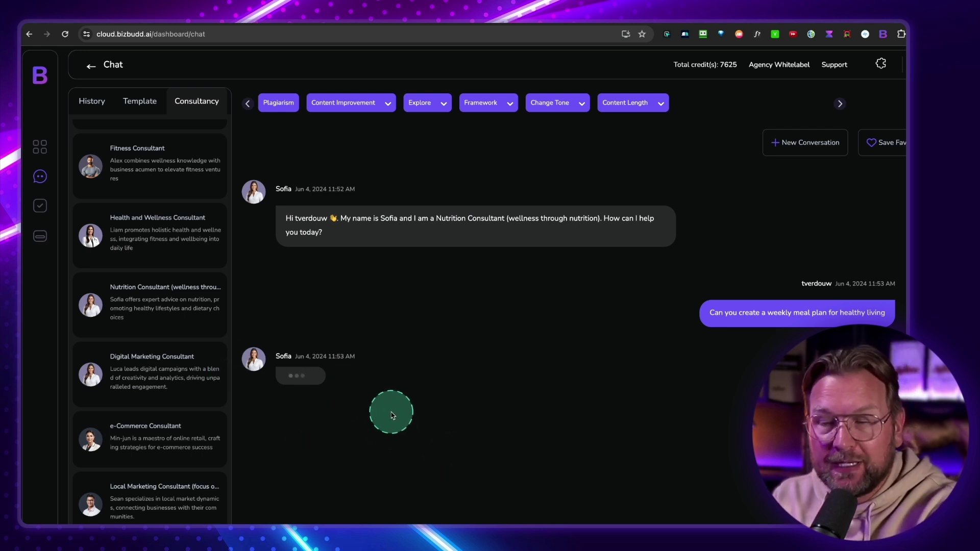
scroll(392, 416, up, 3)
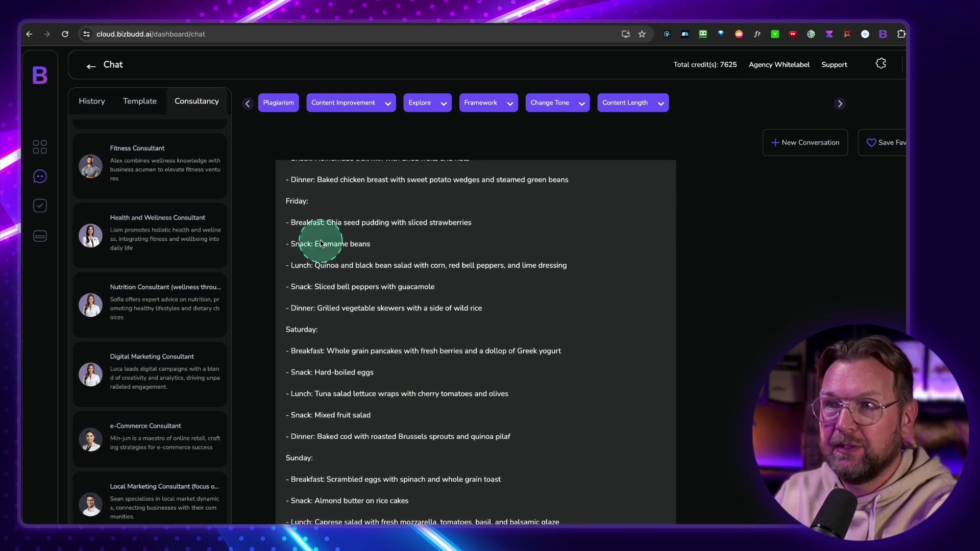
scroll(320, 218, up, 8)
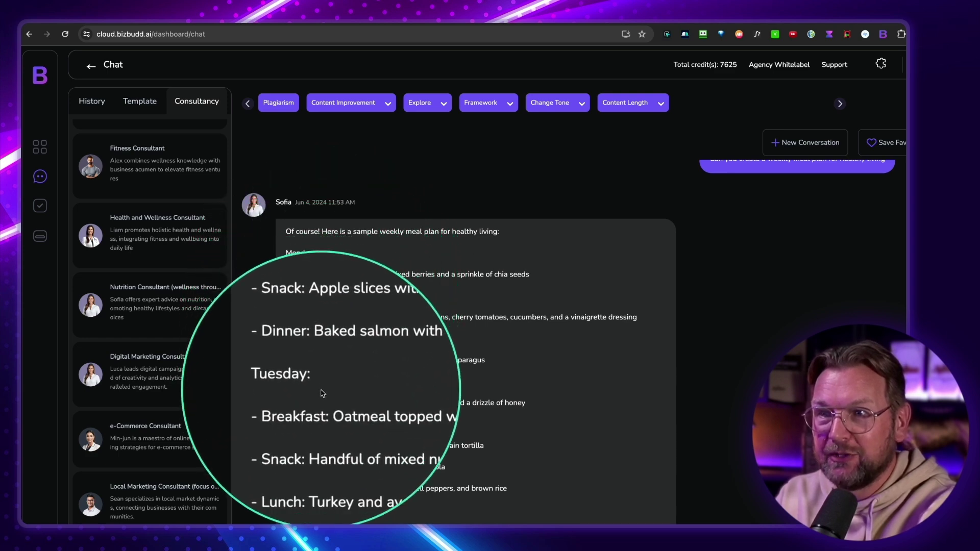
scroll(321, 393, down, 5)
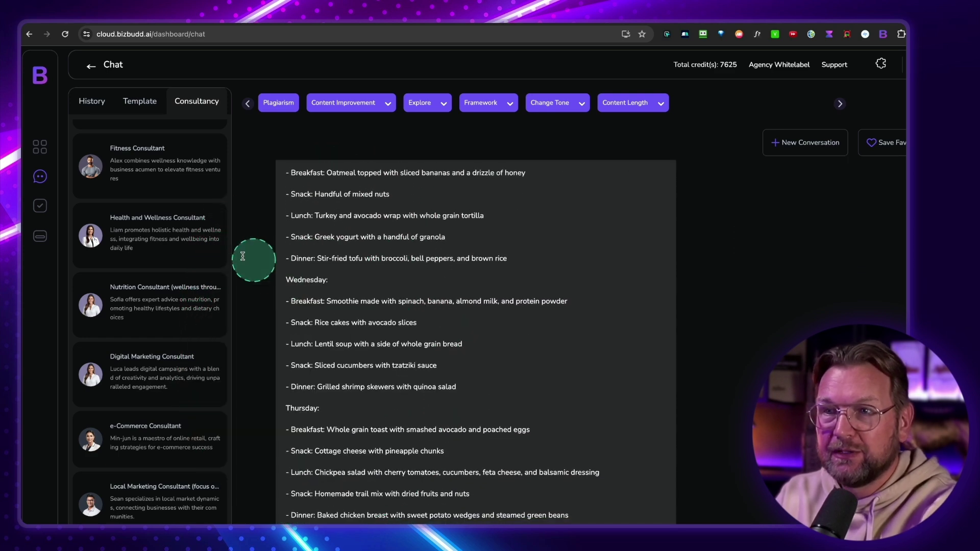
scroll(159, 275, down, 5)
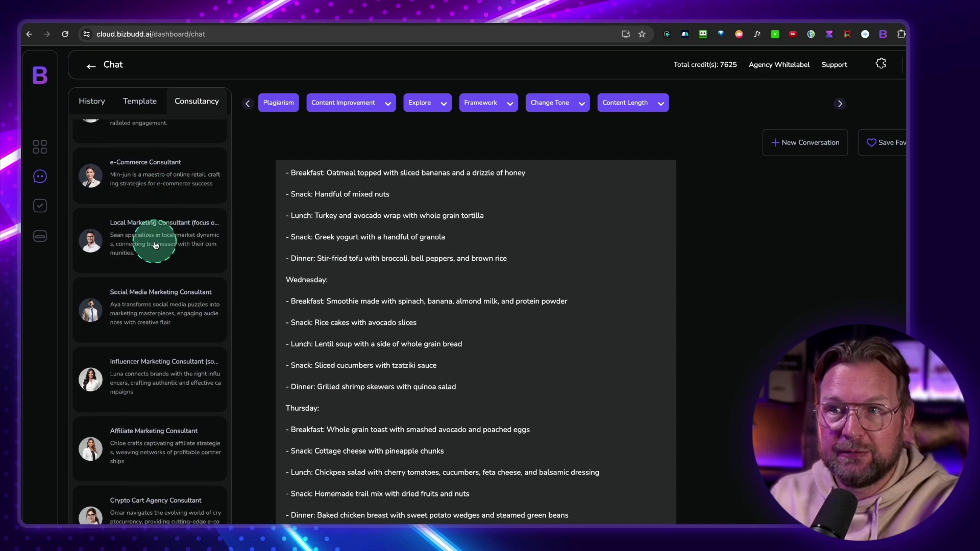
scroll(155, 245, down, 10)
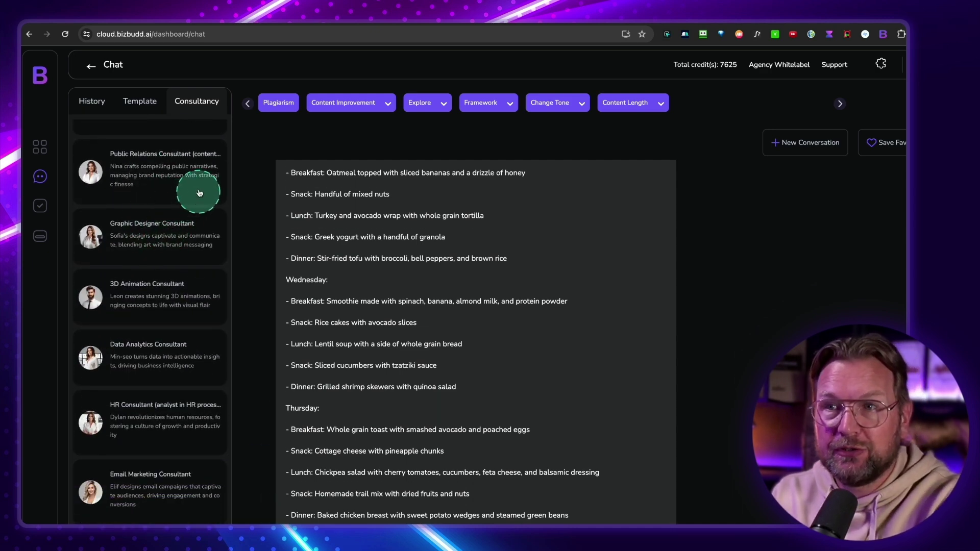
Open the DFY catalogue listing General, Mobile Optimization, Crypto Cart Agency and Blockchain consultants
click(40, 209)
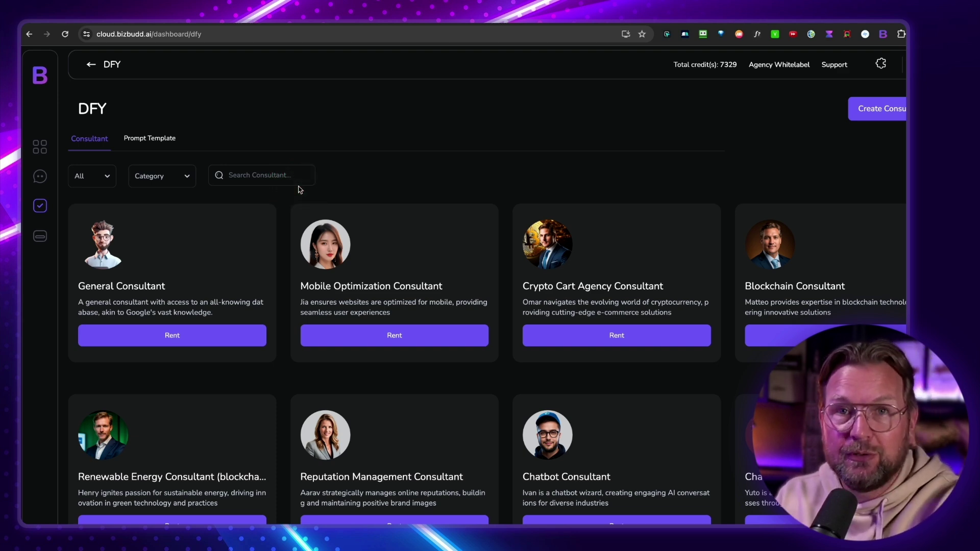
Start a new conversation in the chat workspace
click(40, 147)
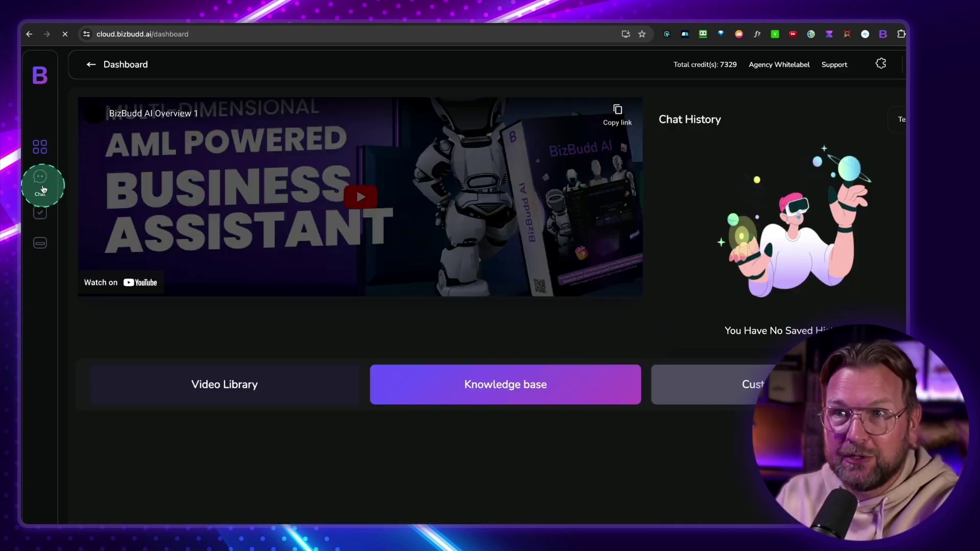
click(41, 179)
scroll(368, 434, down, 2)
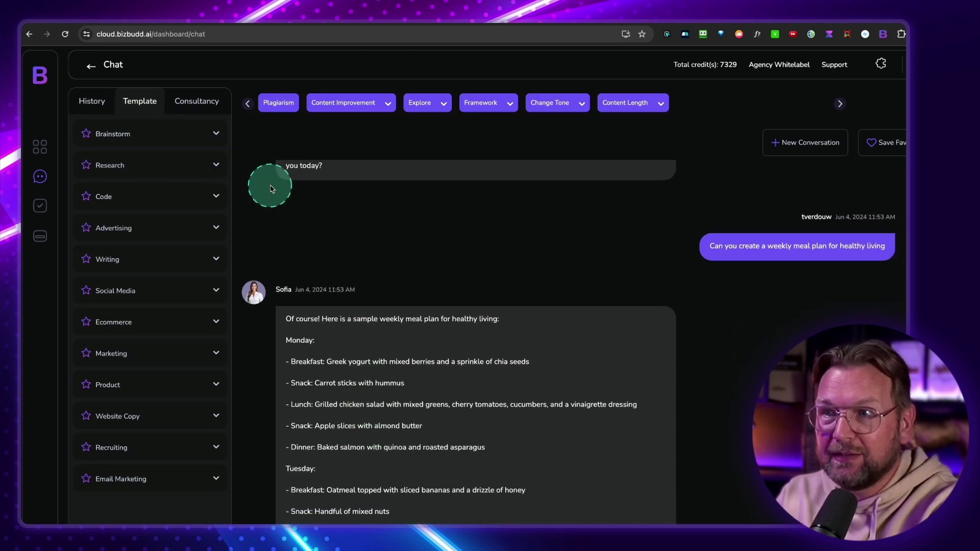
click(788, 149)
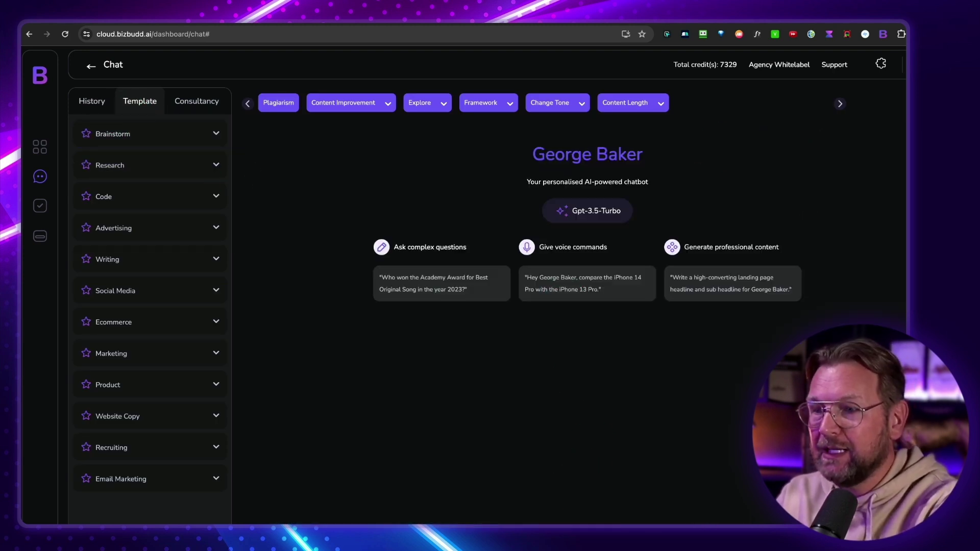
Switch the new chat to Image mode with Stable Diffusion as the image model
click(260, 523)
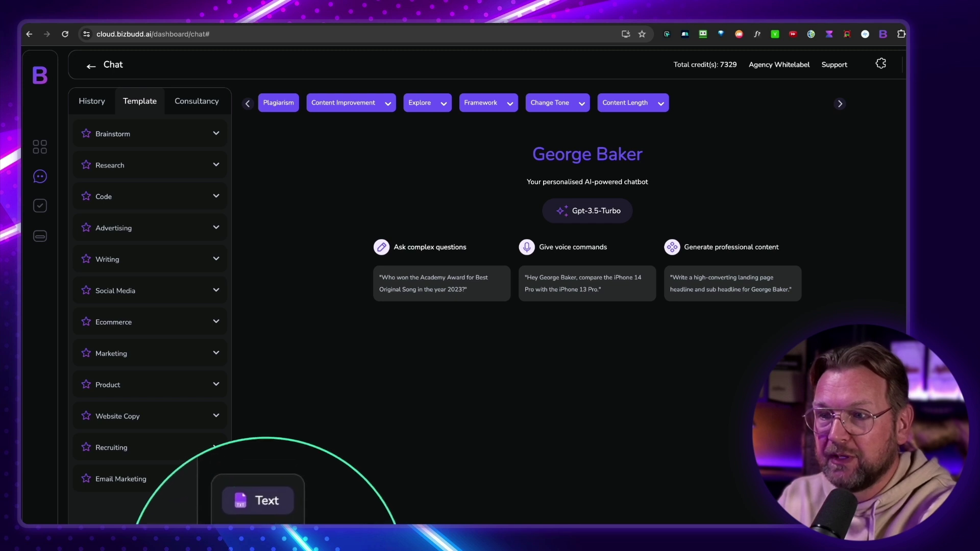
click(262, 521)
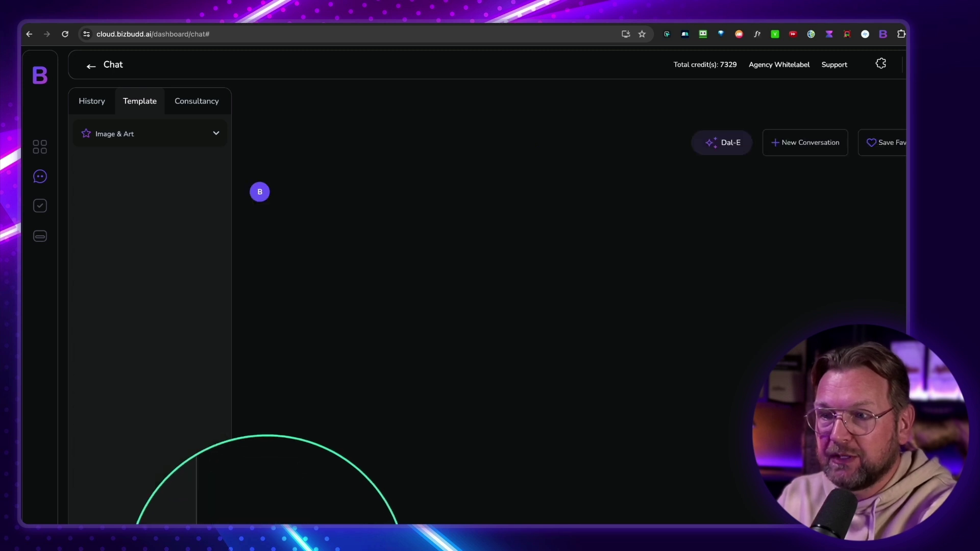
click(720, 149)
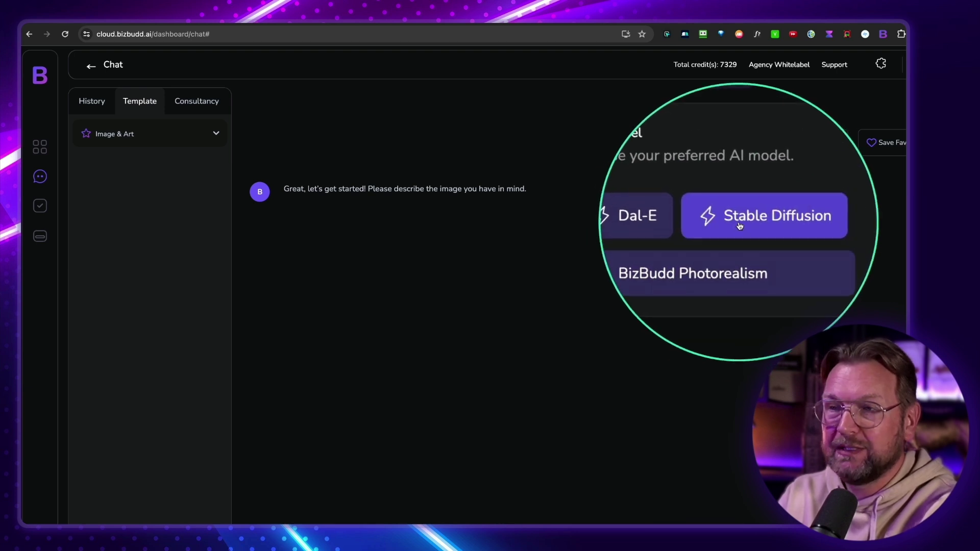
click(740, 226)
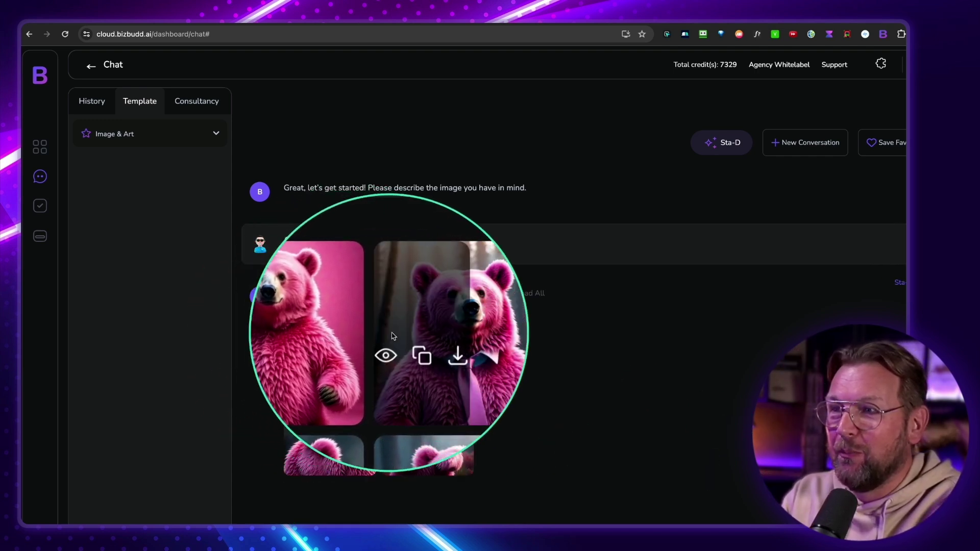
mouse_move(418, 441)
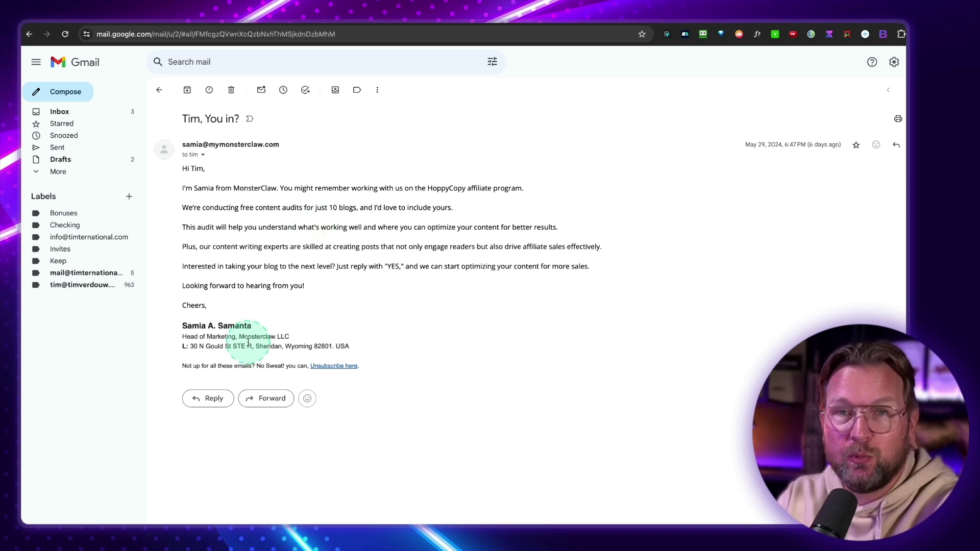
Generate a reply accepting the content audit offer with BizBudd and insert it into the draft
click(212, 401)
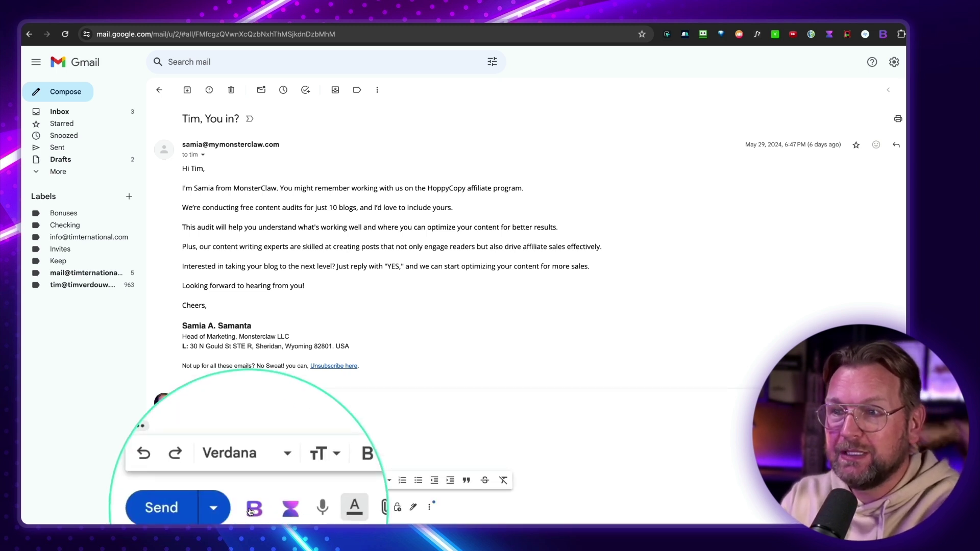
click(250, 508)
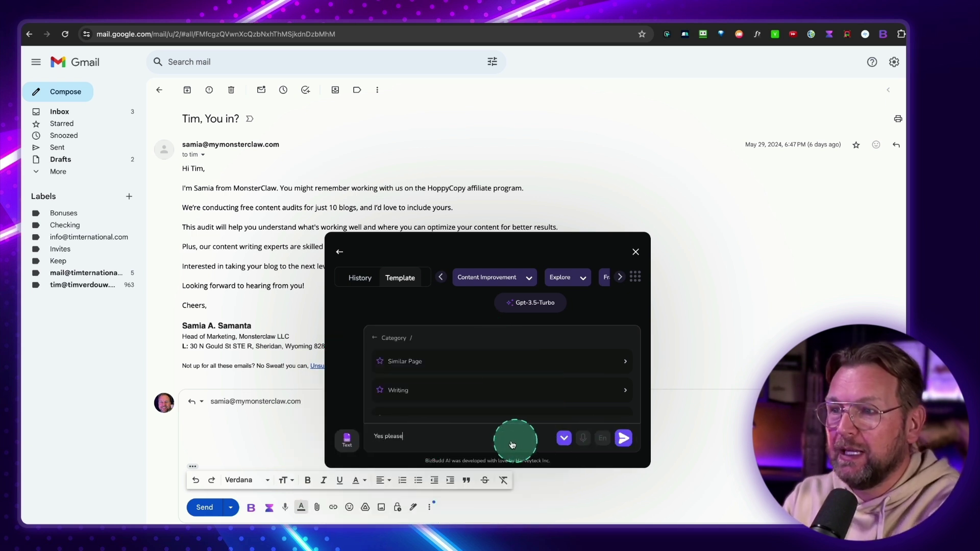
key(Return)
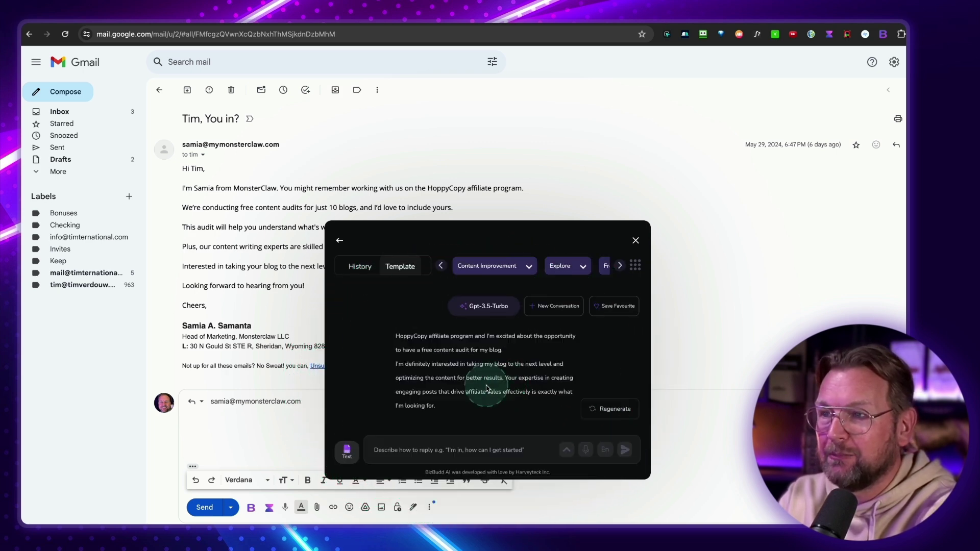
scroll(614, 362, up, 2)
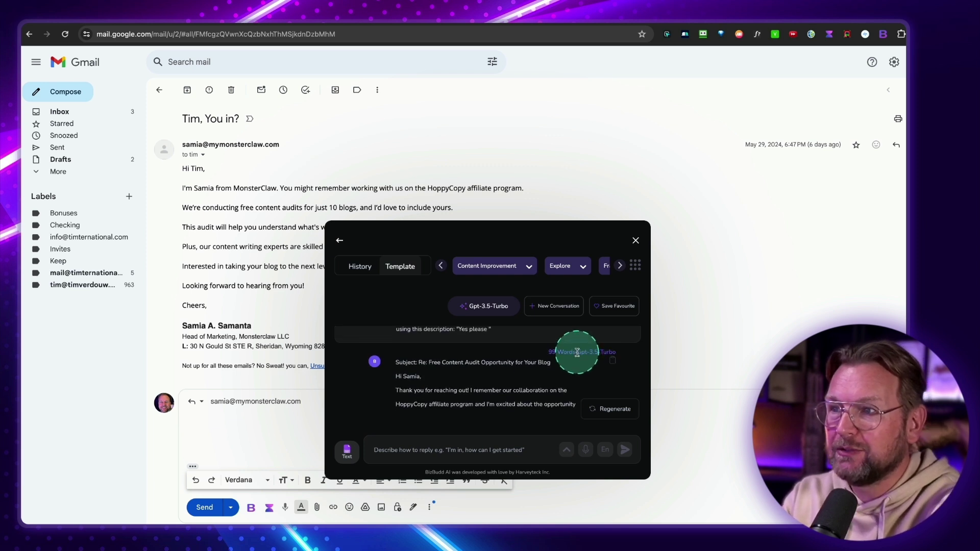
click(609, 362)
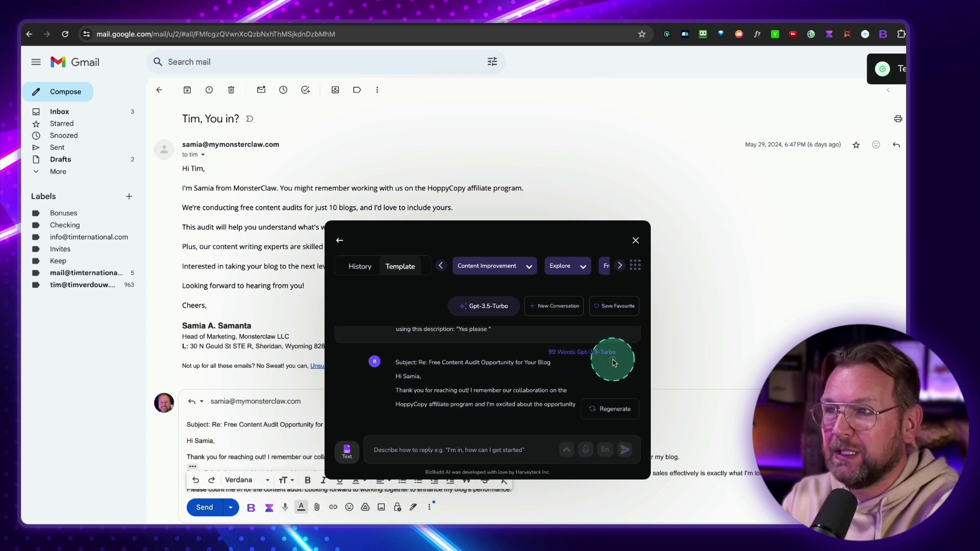
Close the assistant panel and delete the stray subject line above the greeting
click(638, 241)
drag(365, 424, 173, 425)
key(Delete)
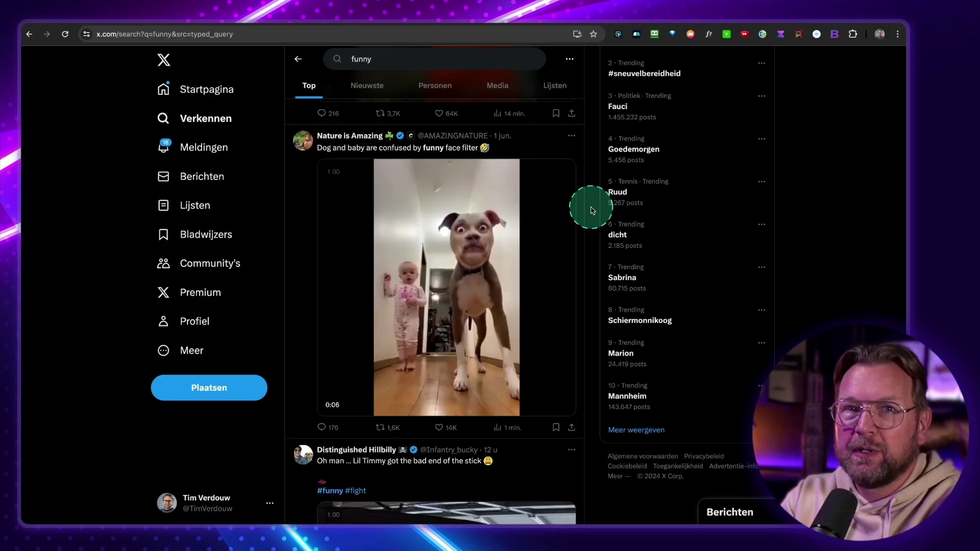
Select the caption 'Dog and baby are confused by funny face filter' on the Nature is Amazing tweet
mouse_move(543, 235)
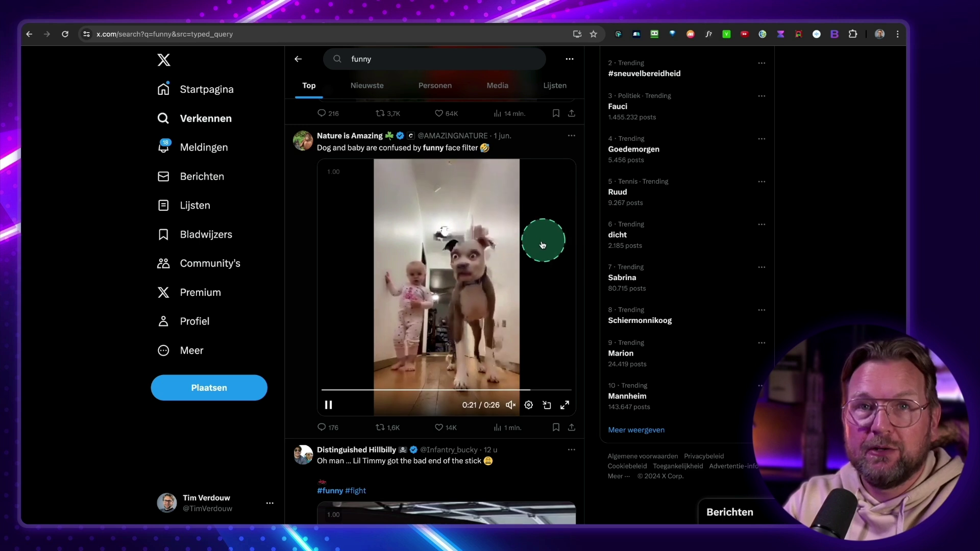
scroll(494, 285, up, 1)
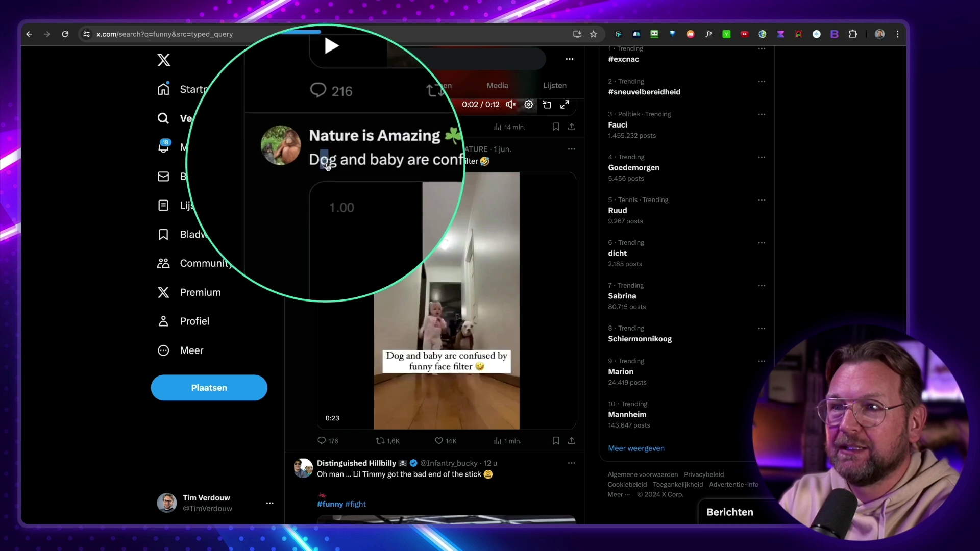
drag(320, 164, 479, 163)
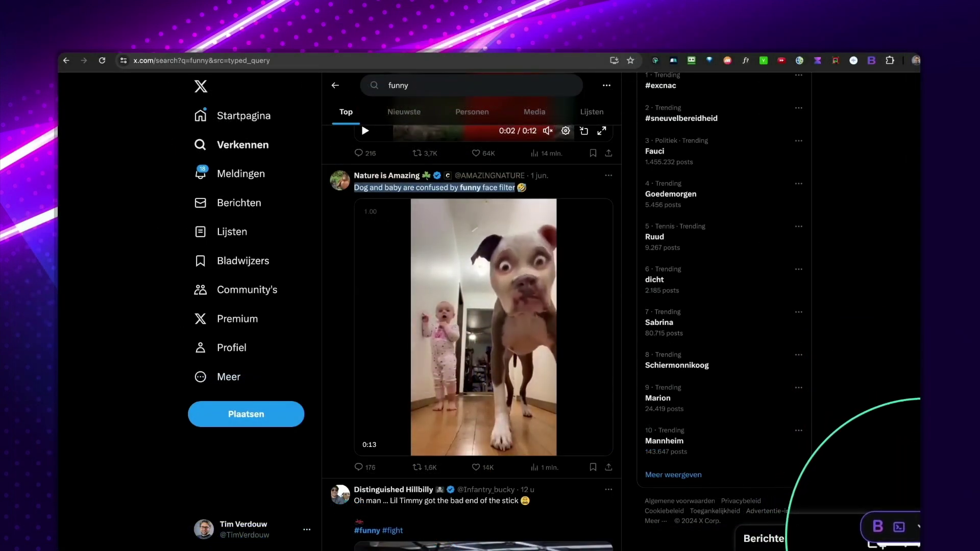
Use BizBudd's Reply action on the selected caption, send the prefilled prompt, then close the panel
click(919, 538)
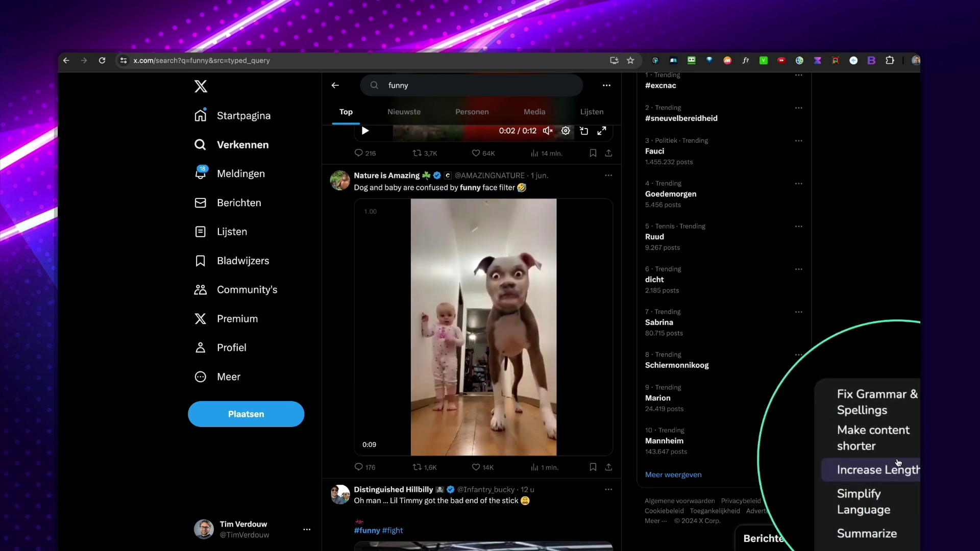
scroll(899, 463, down, 3)
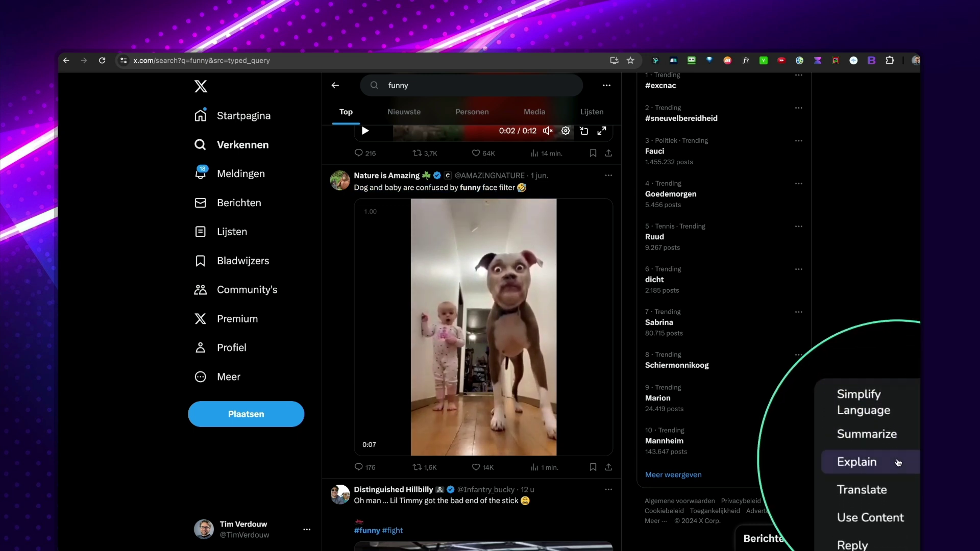
scroll(899, 463, down, 3)
click(886, 506)
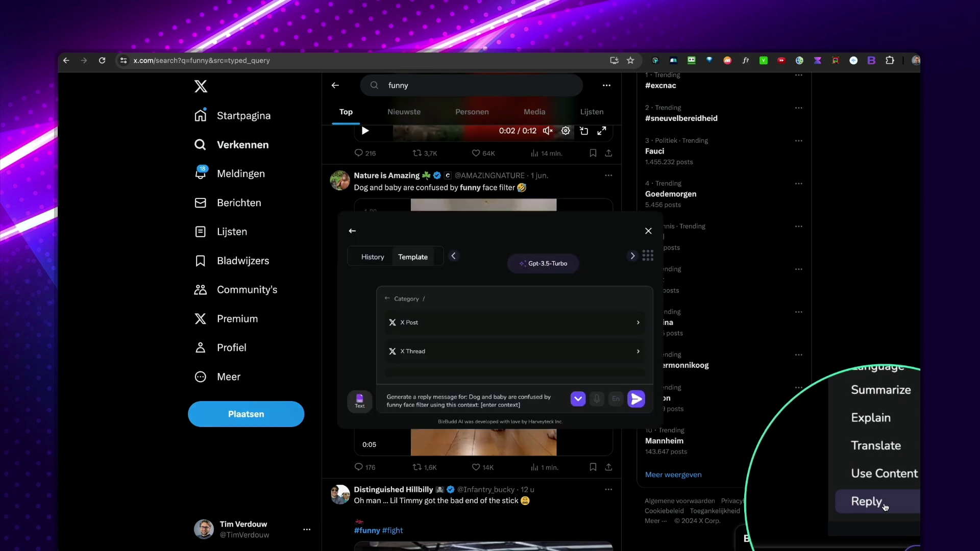
click(553, 411)
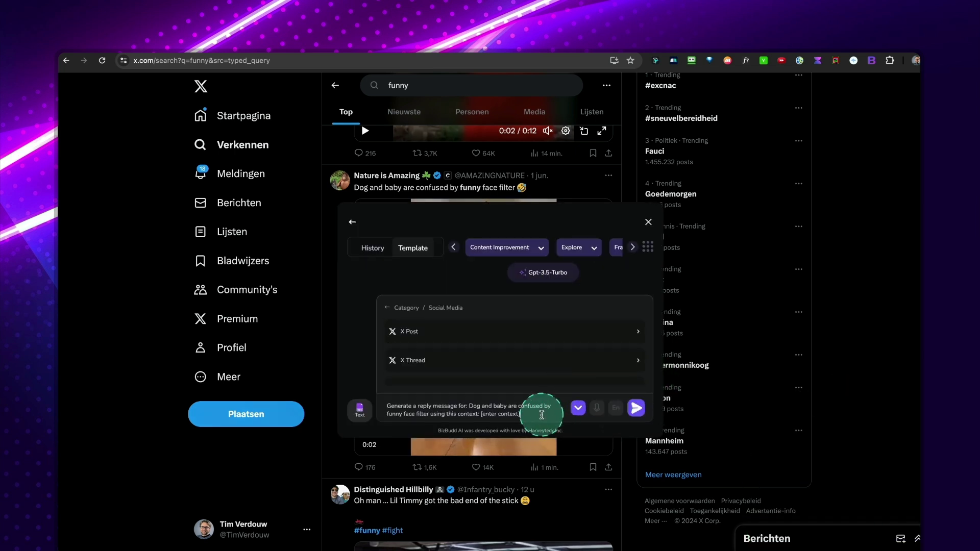
key(Return)
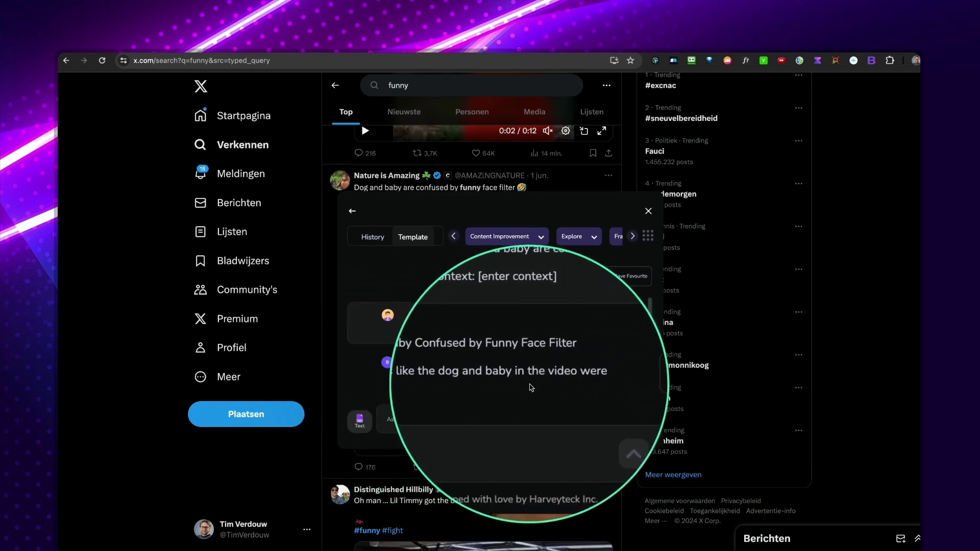
scroll(504, 384, down, 1)
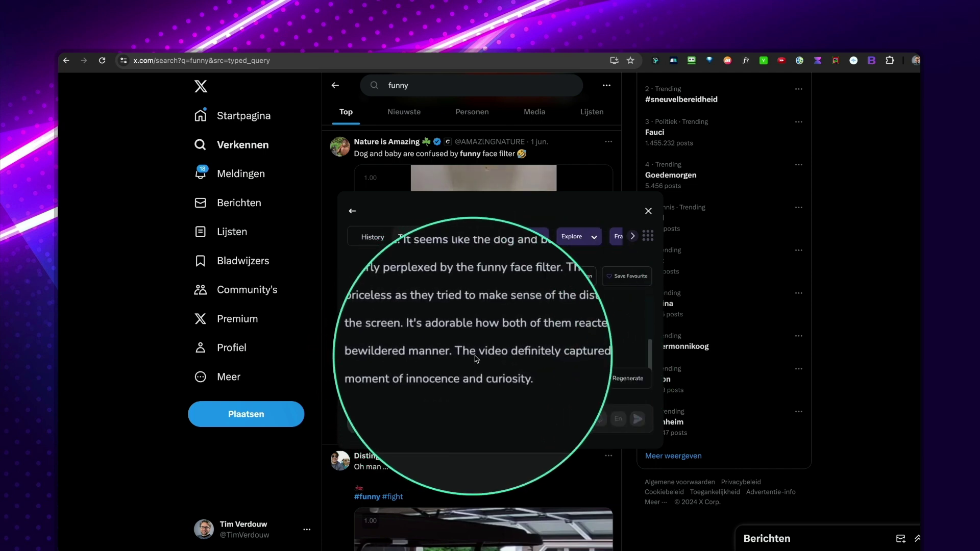
click(649, 212)
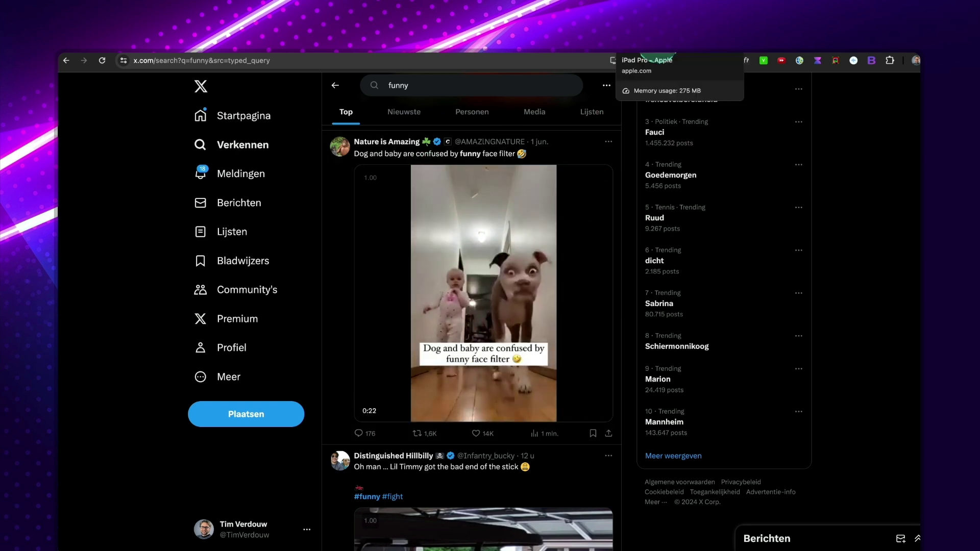
Copy the apple.com iPad Pro page address and open the BizBudd assistant
click(647, 53)
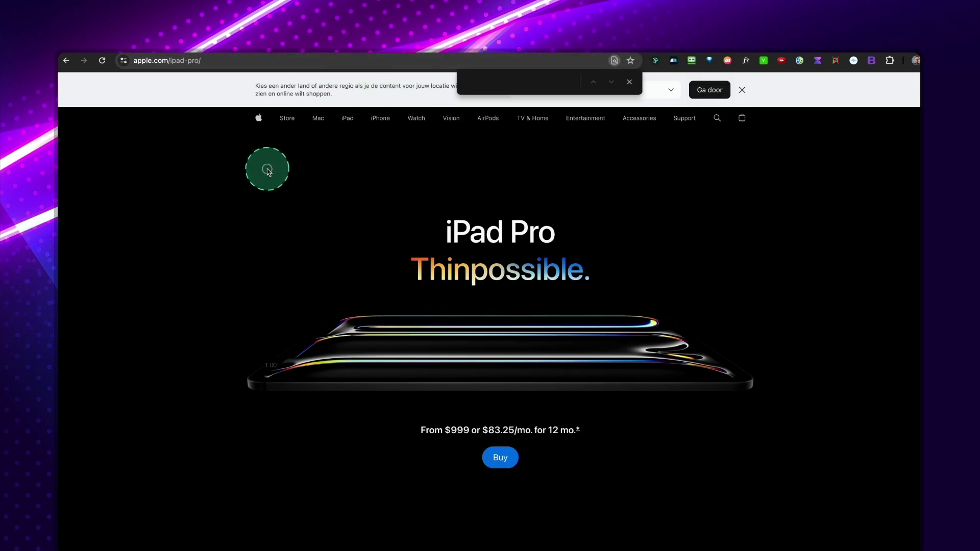
click(209, 60)
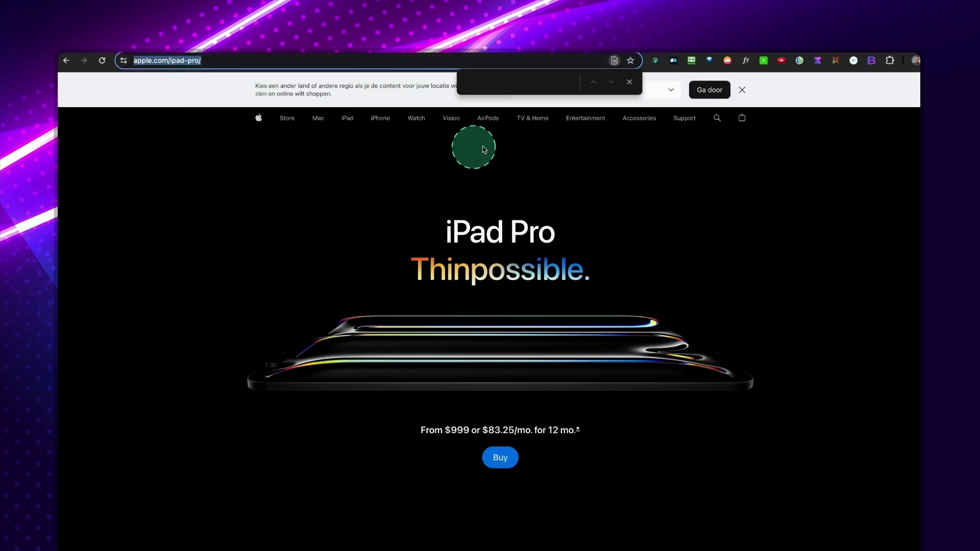
click(871, 66)
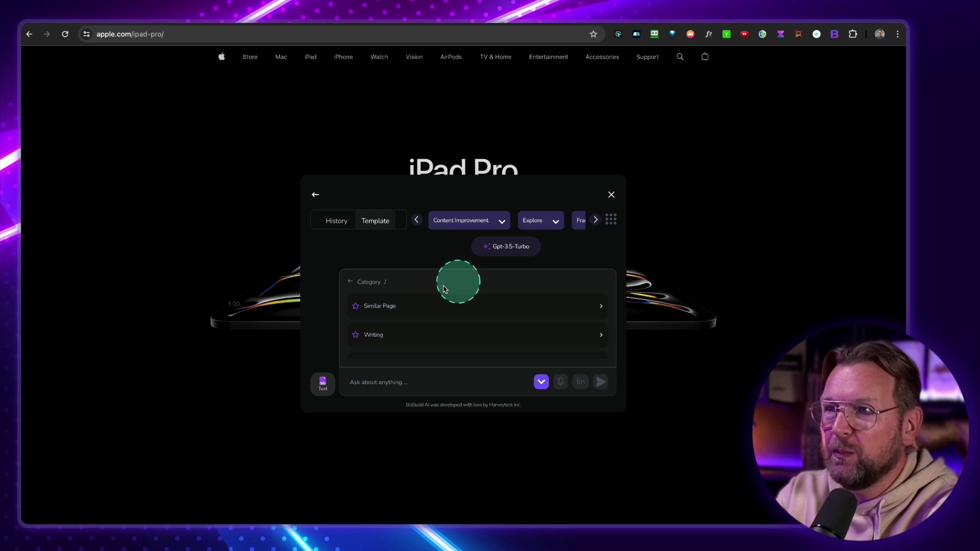
scroll(411, 312, down, 3)
scroll(411, 312, up, 3)
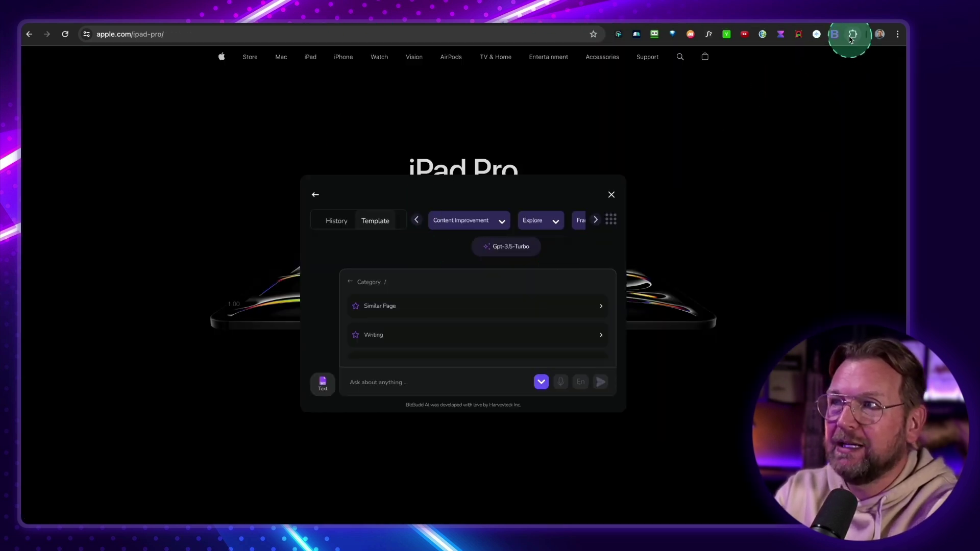
Generate a Writing > Blog Post from the pasted iPad Pro URL, then close the assistant
click(393, 337)
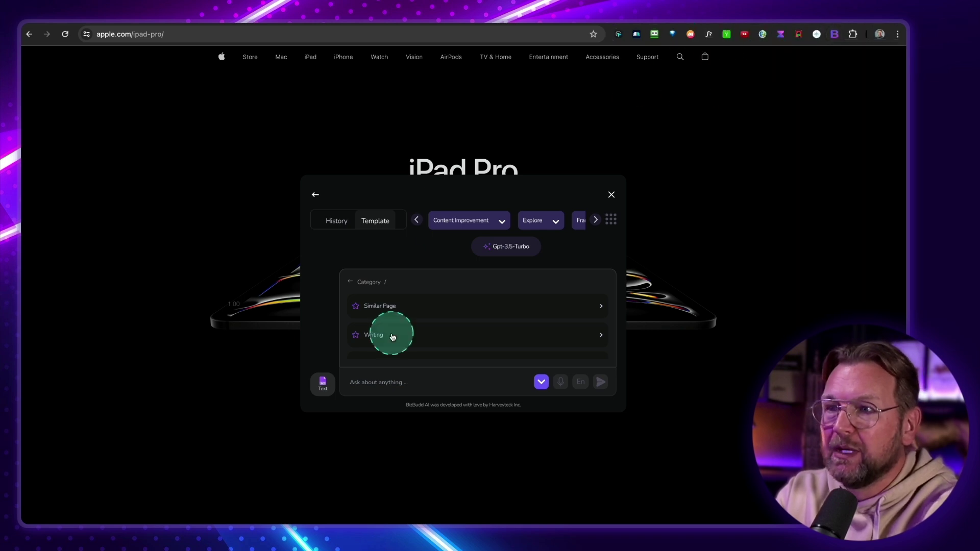
click(374, 387)
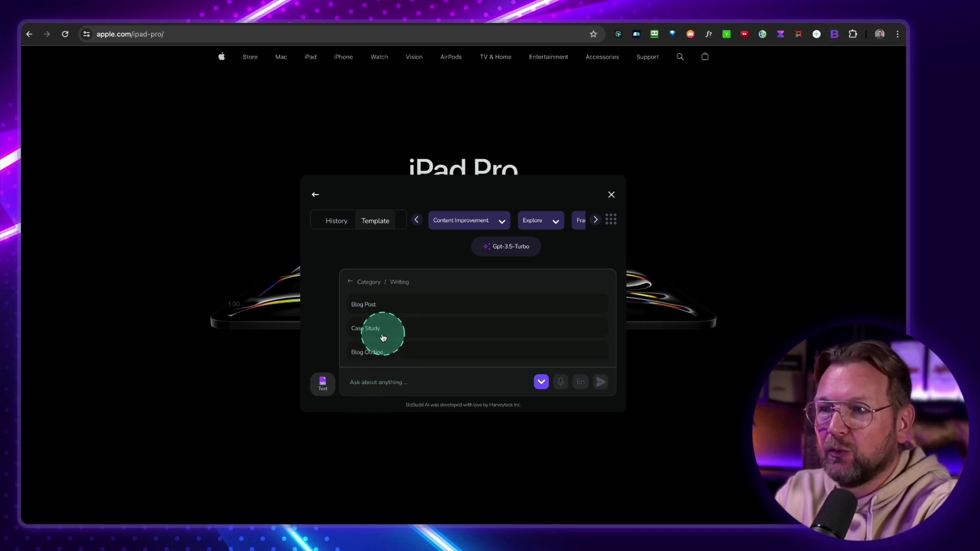
click(369, 307)
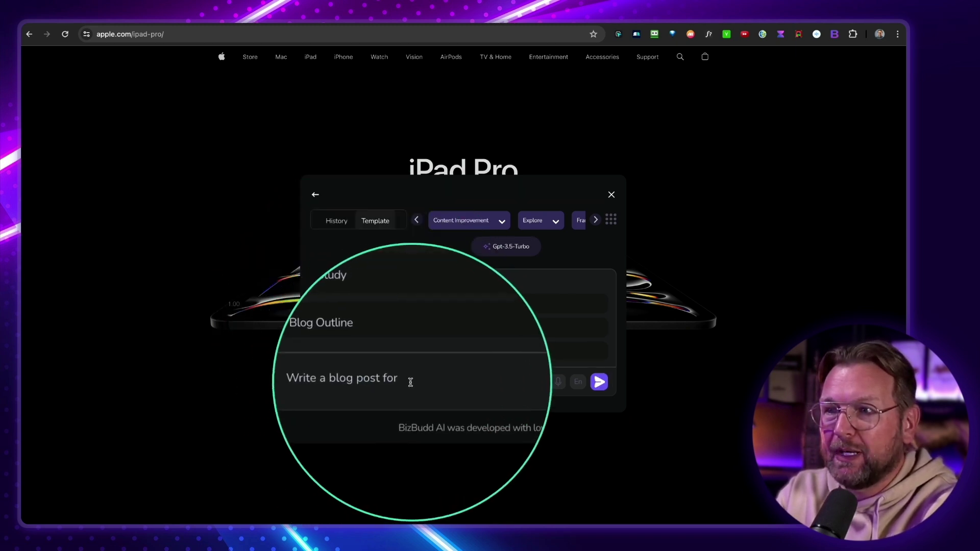
click(453, 359)
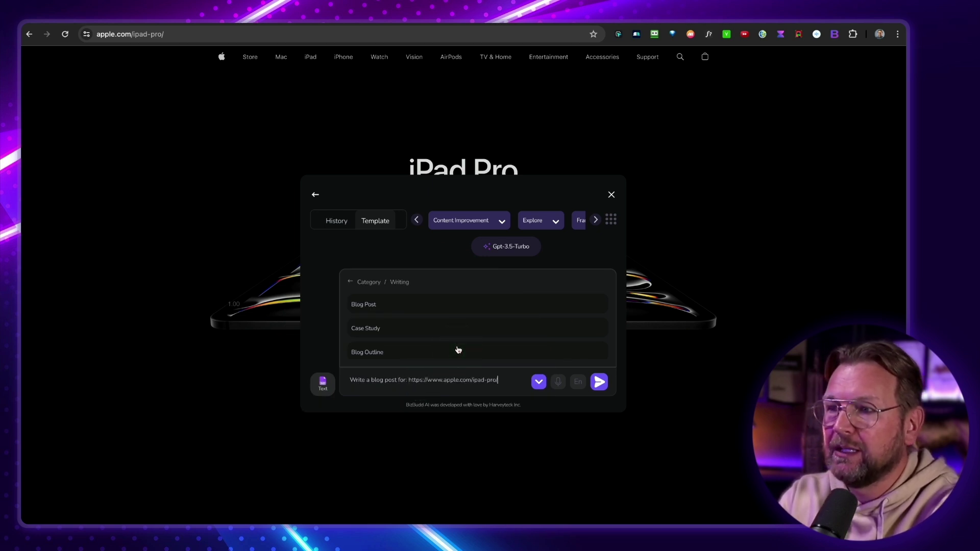
click(458, 350)
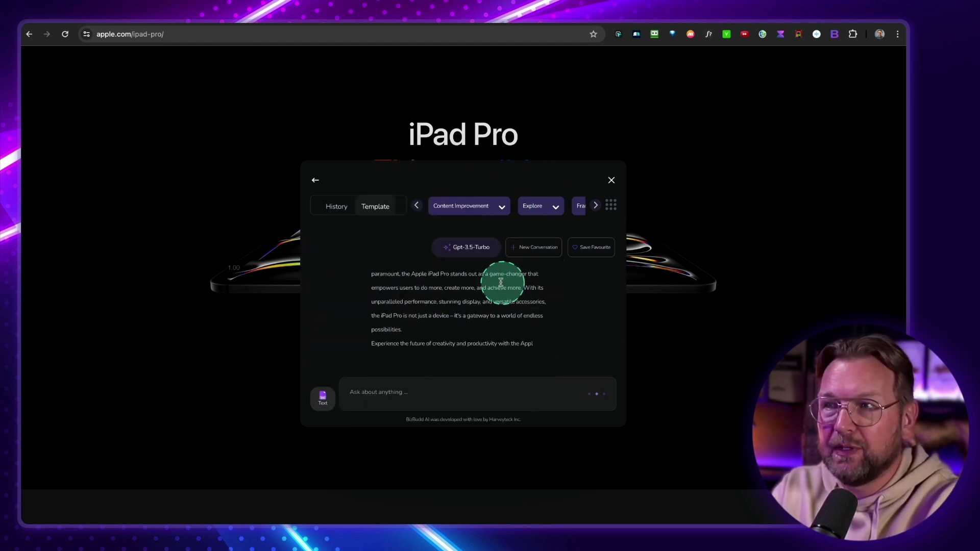
click(473, 250)
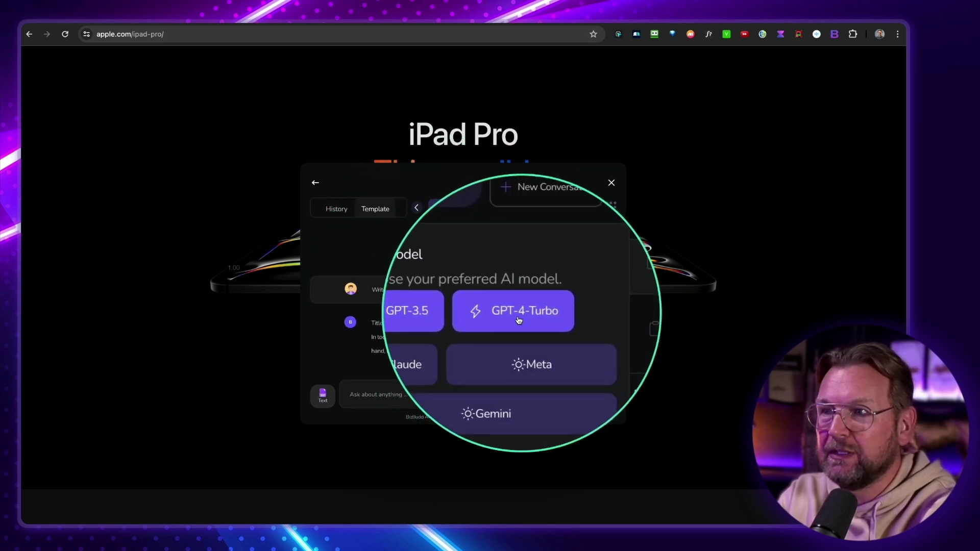
click(611, 184)
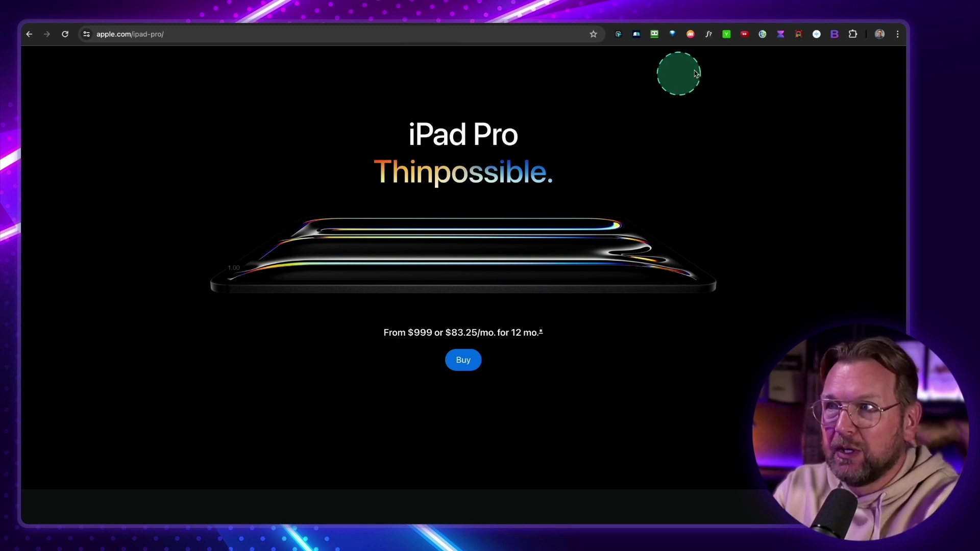
Send a YouTube Video Description request for '7 ways to train your dog'
click(835, 33)
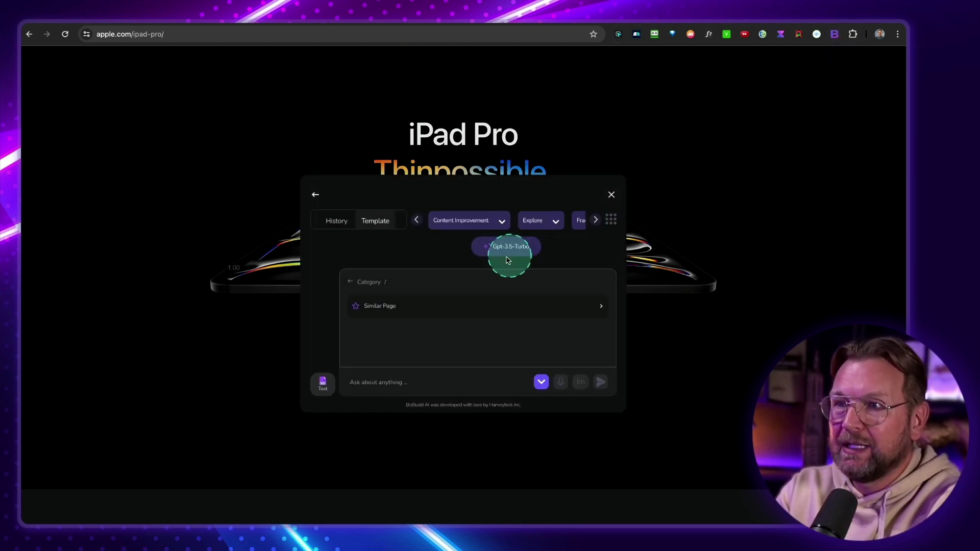
scroll(396, 329, down, 2)
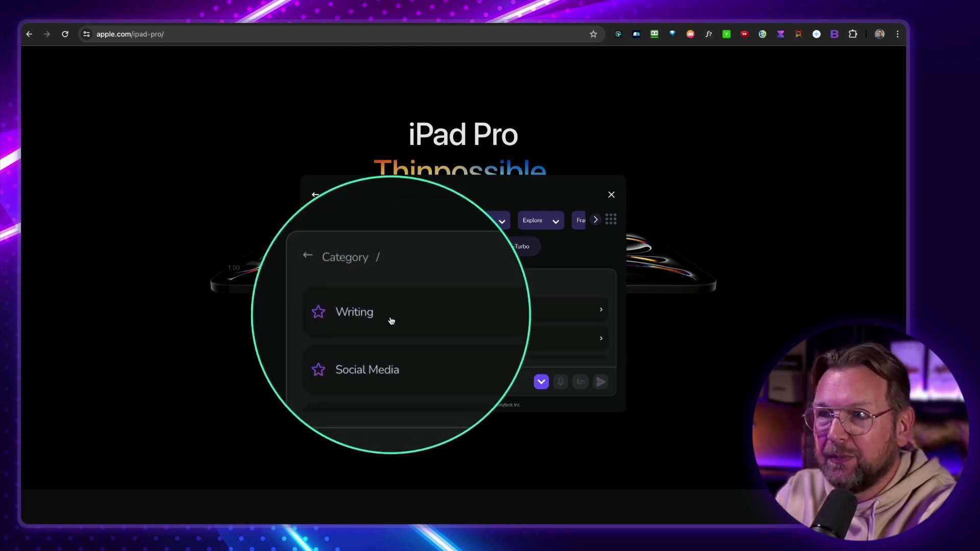
click(393, 340)
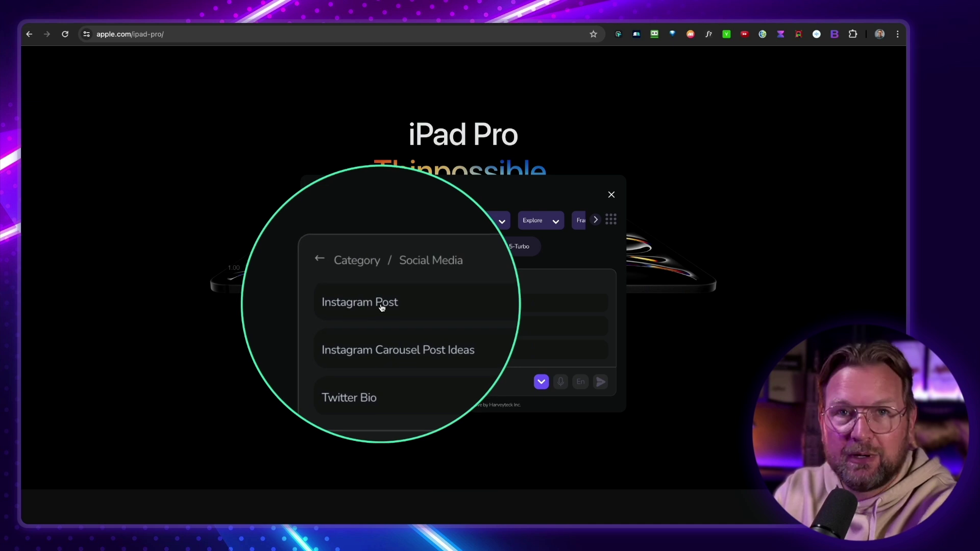
click(382, 305)
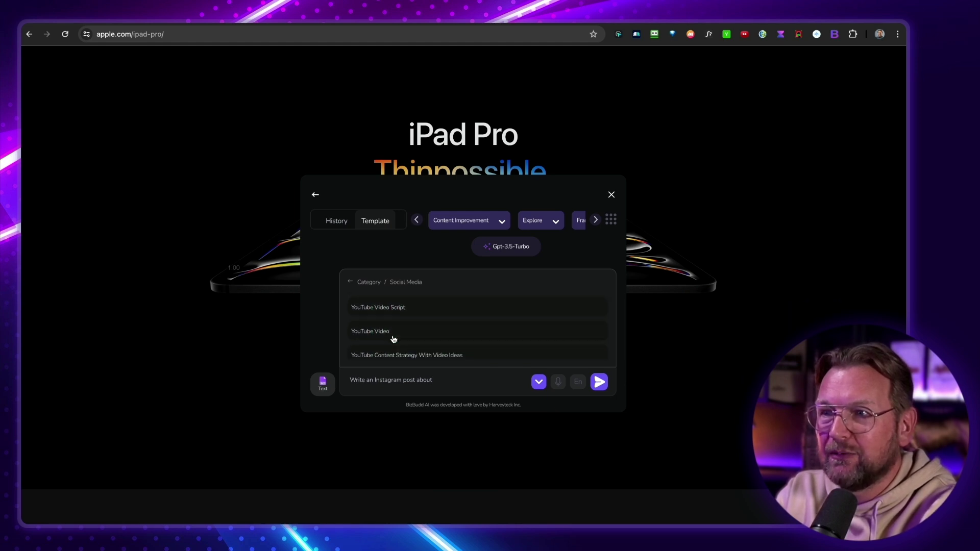
scroll(380, 317, up, 2)
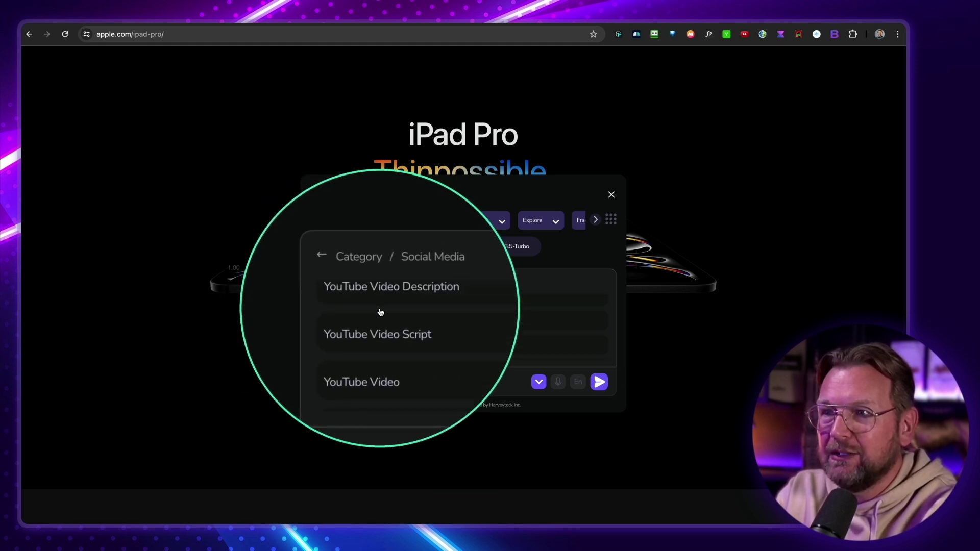
click(398, 300)
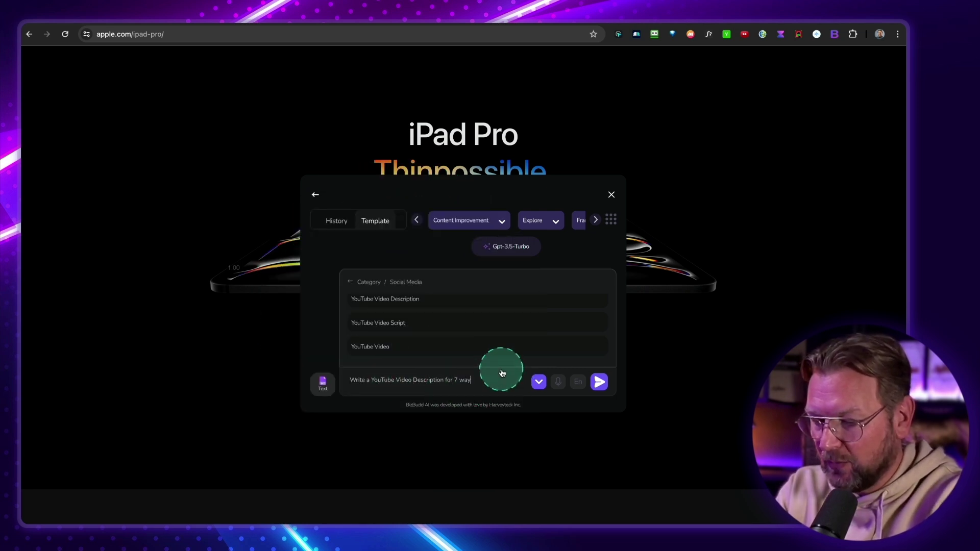
text(7 ways to train your )
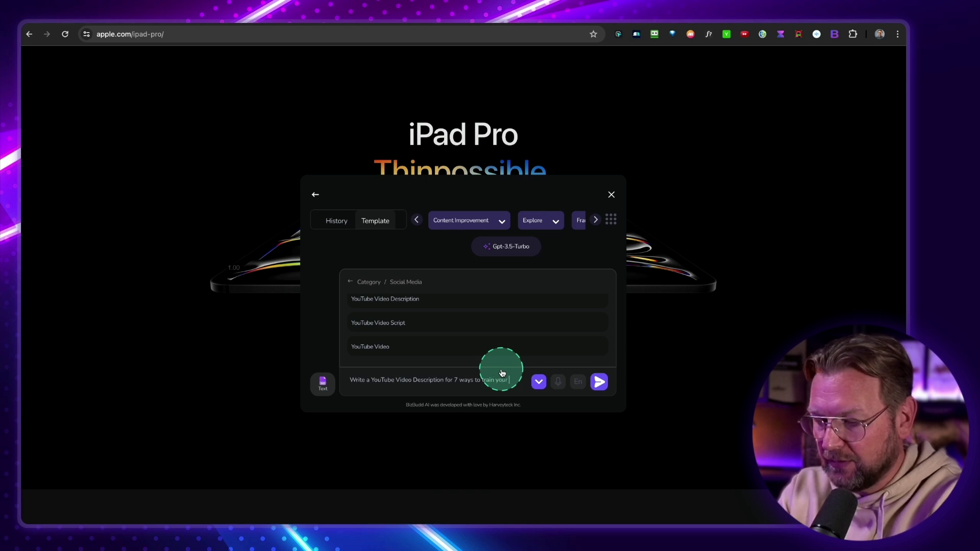
text(dog)
key(Return)
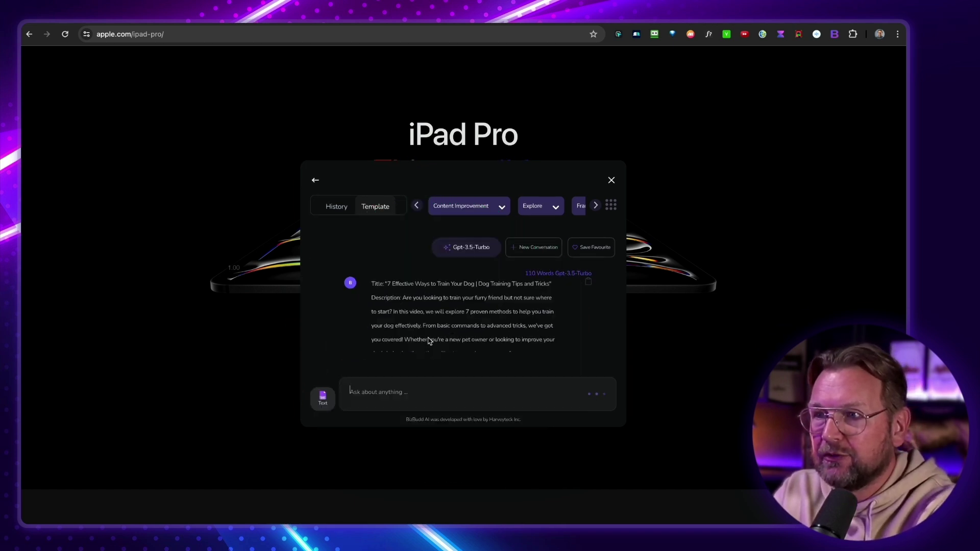
Scroll the reply and view the Content Improvement rewriting options
scroll(429, 337, down, 2)
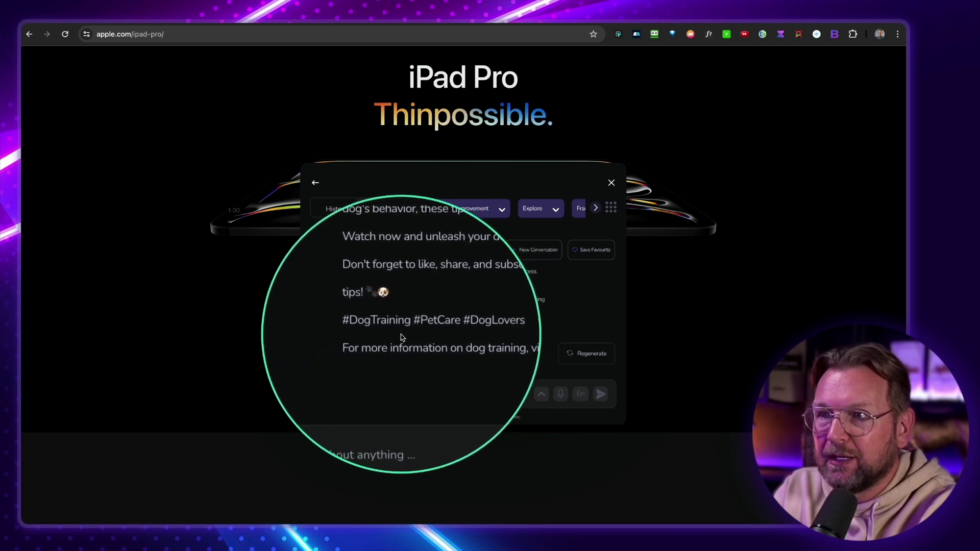
scroll(459, 329, down, 2)
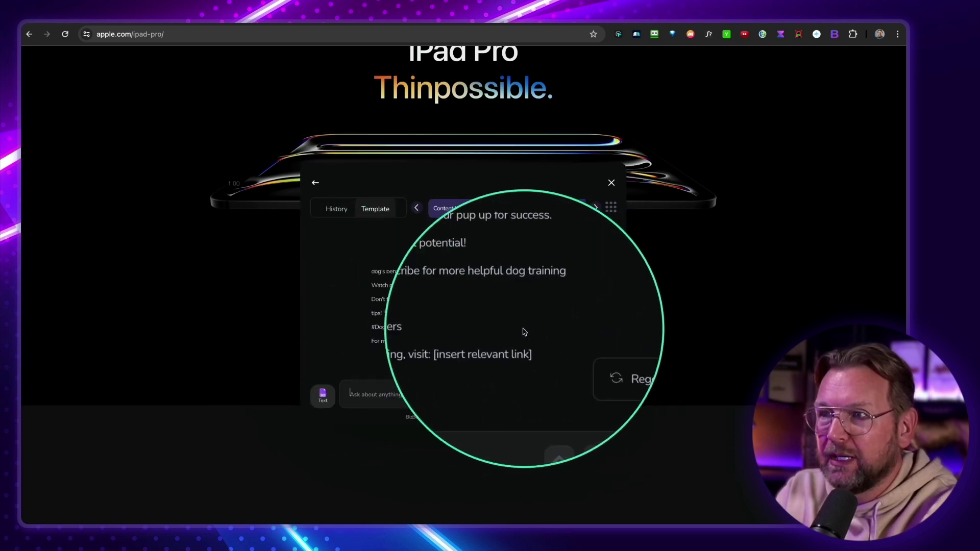
scroll(480, 330, up, 3)
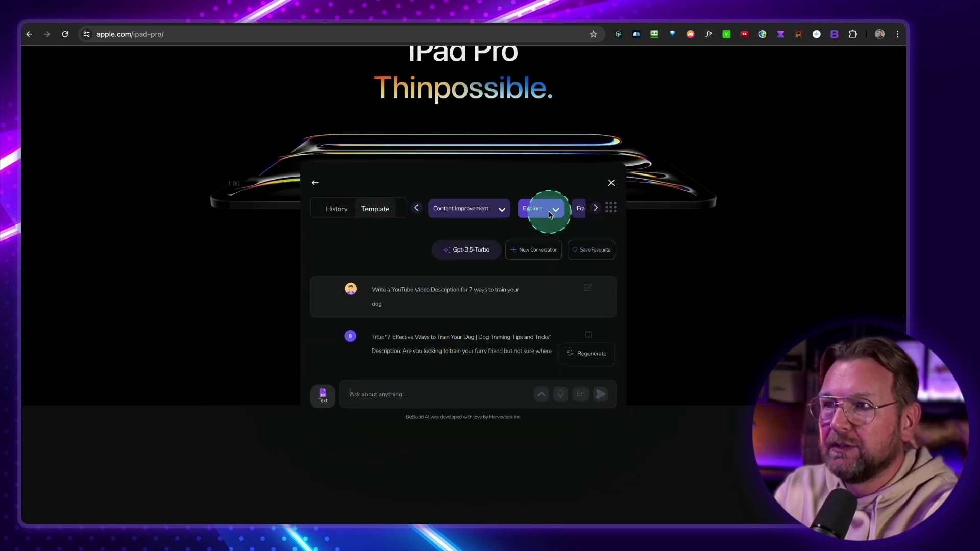
click(491, 210)
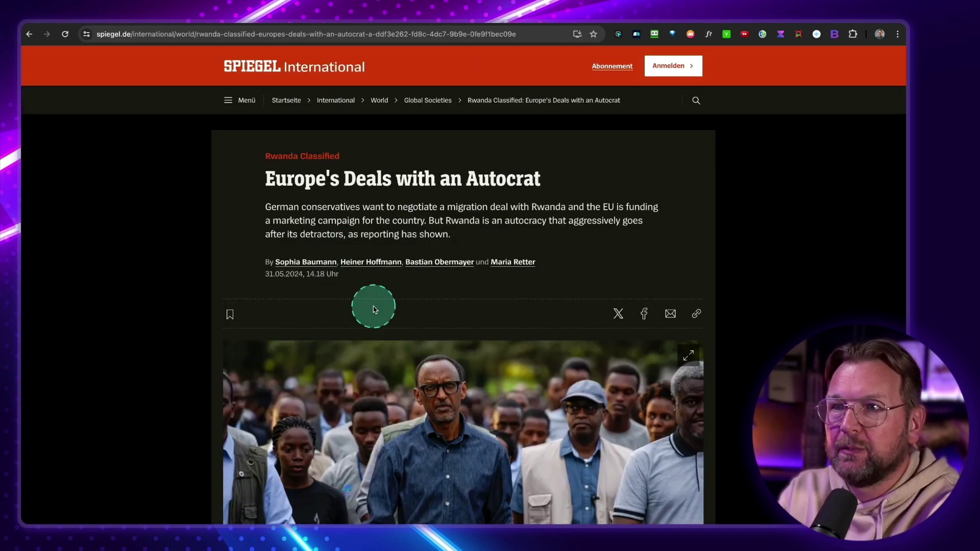
Select the 'German parliamentarian Jens Spahn' paragraph and choose Translate from the BizBudd actions menu
scroll(374, 309, down, 6)
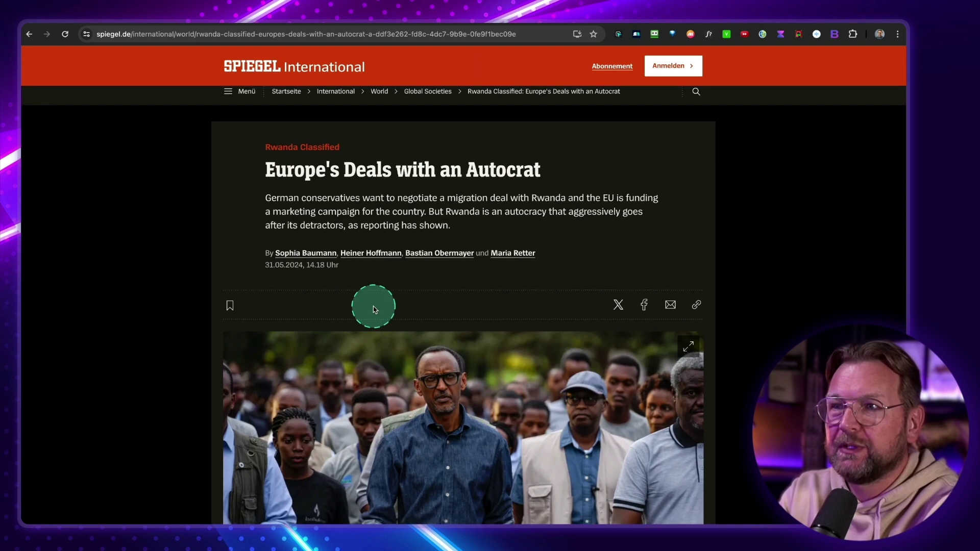
scroll(374, 310, down, 2)
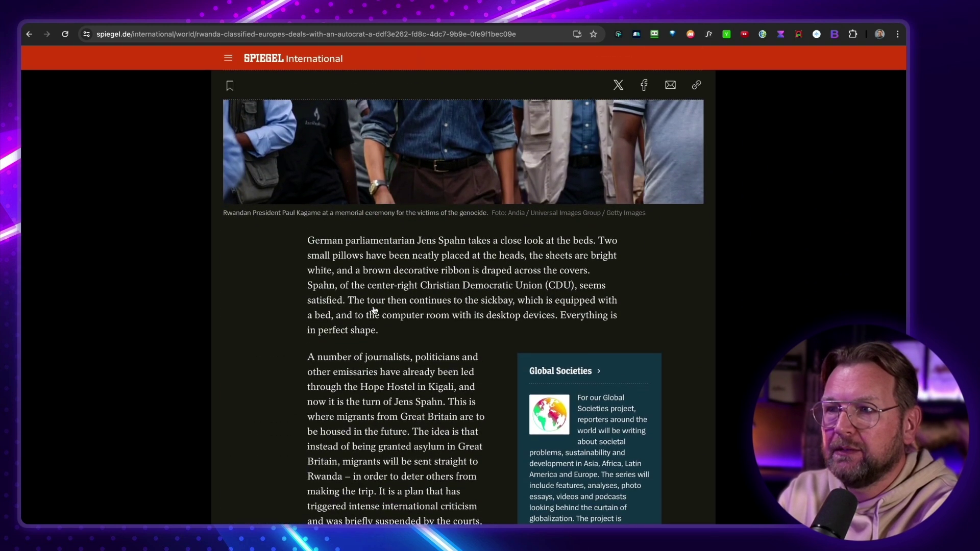
scroll(382, 260, up, 1)
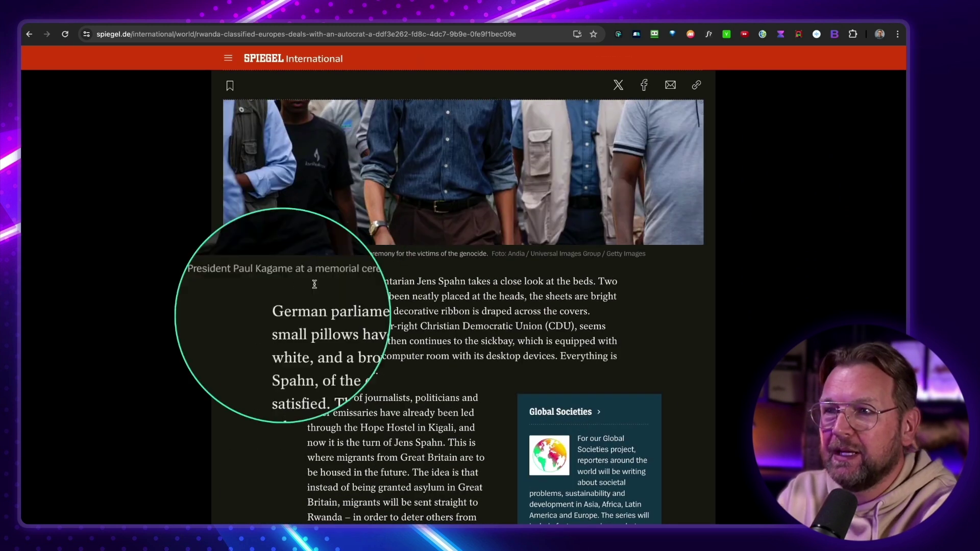
drag(308, 281, 380, 370)
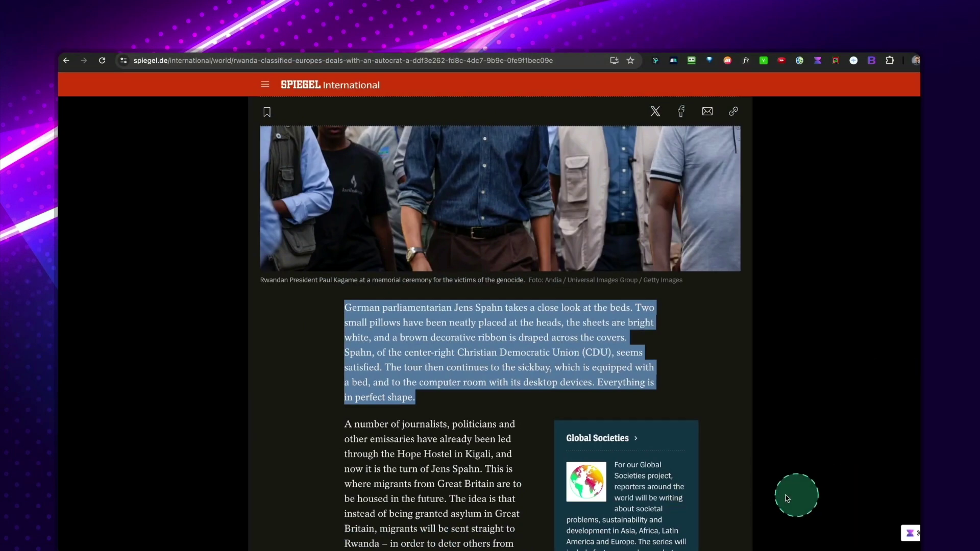
click(374, 318)
drag(346, 310, 445, 403)
click(895, 541)
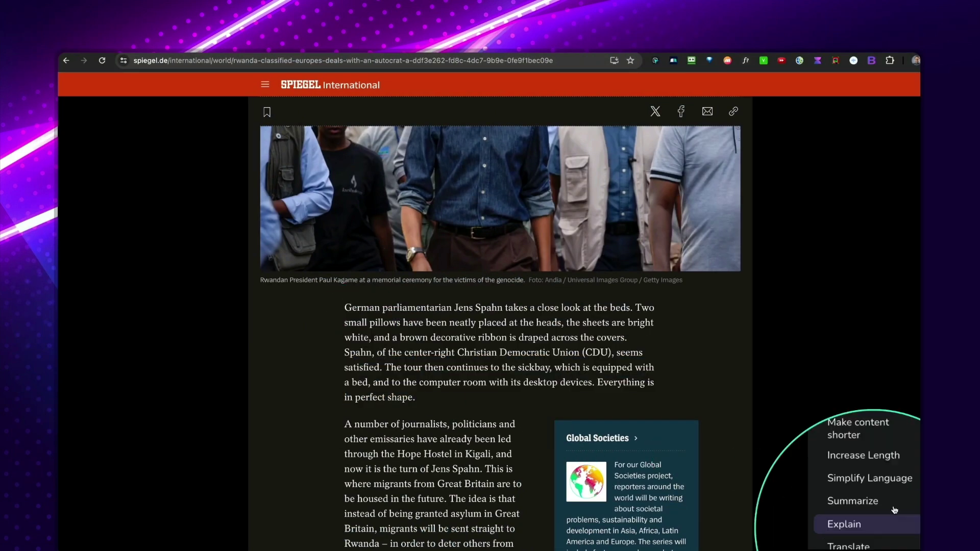
scroll(886, 485, down, 2)
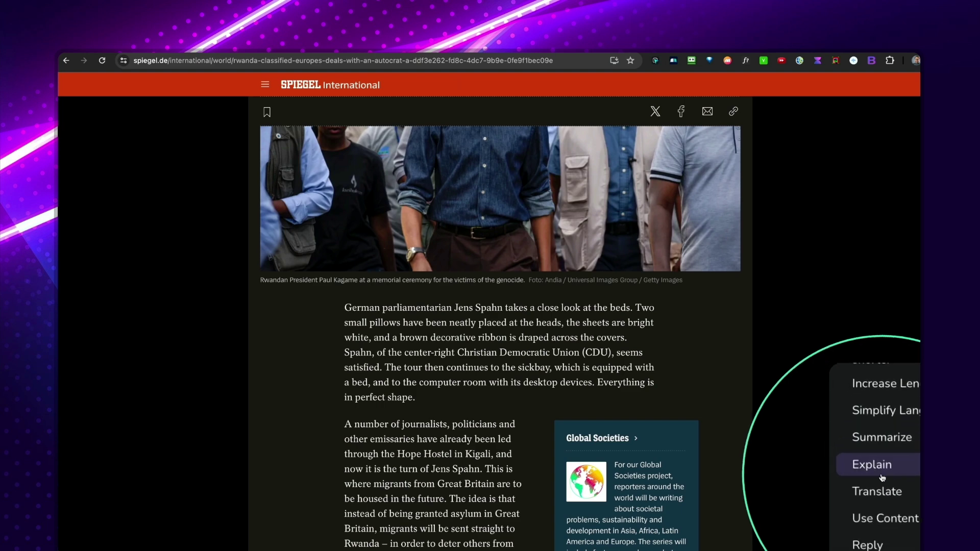
click(880, 482)
Replace the [enter language] placeholder with german and send, producing the German paragraph beginning 'Der deutsche Parlamentarier'
click(452, 405)
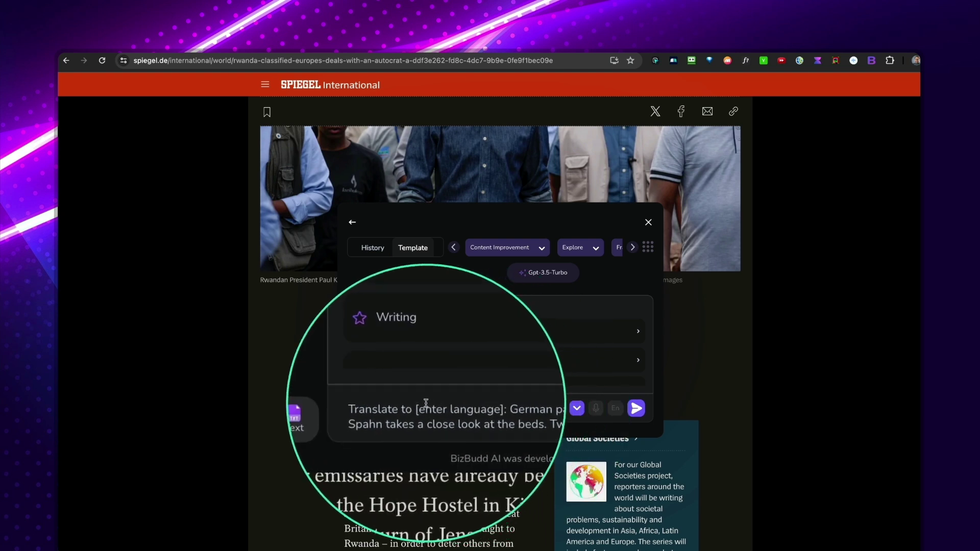
drag(422, 407, 422, 406)
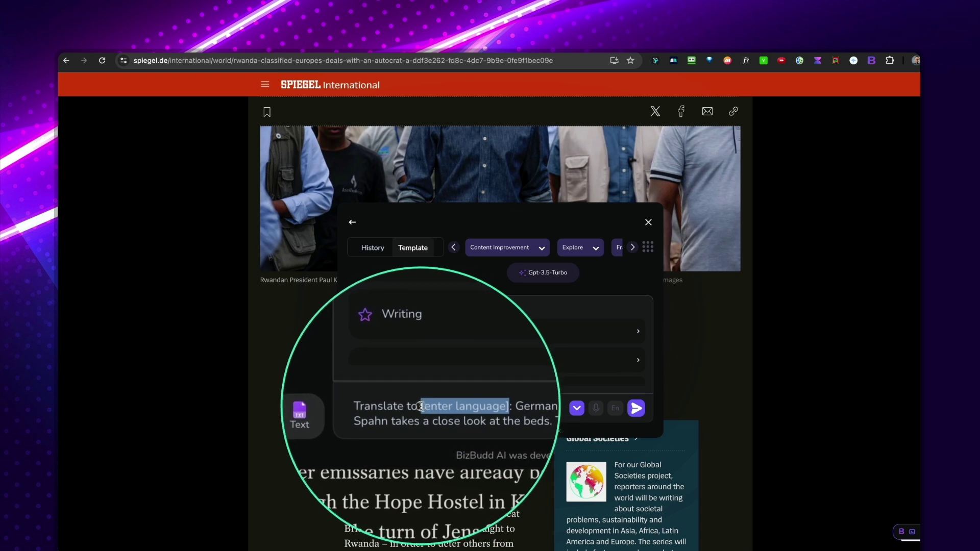
click(507, 372)
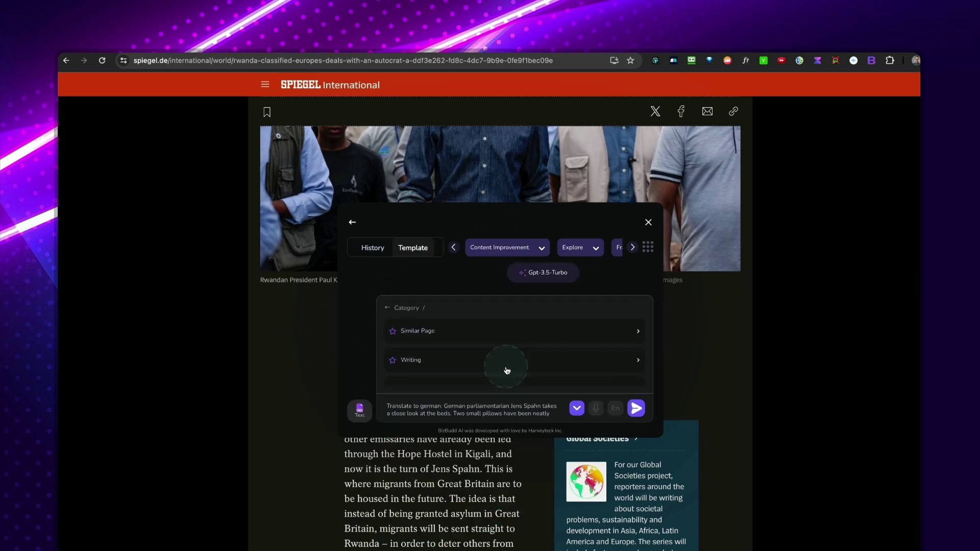
key(Return)
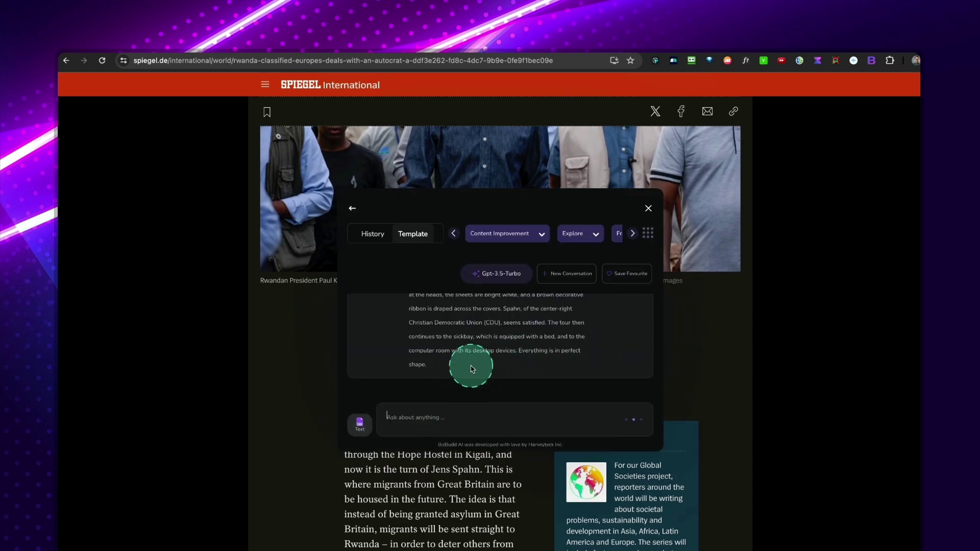
scroll(473, 368, down, 5)
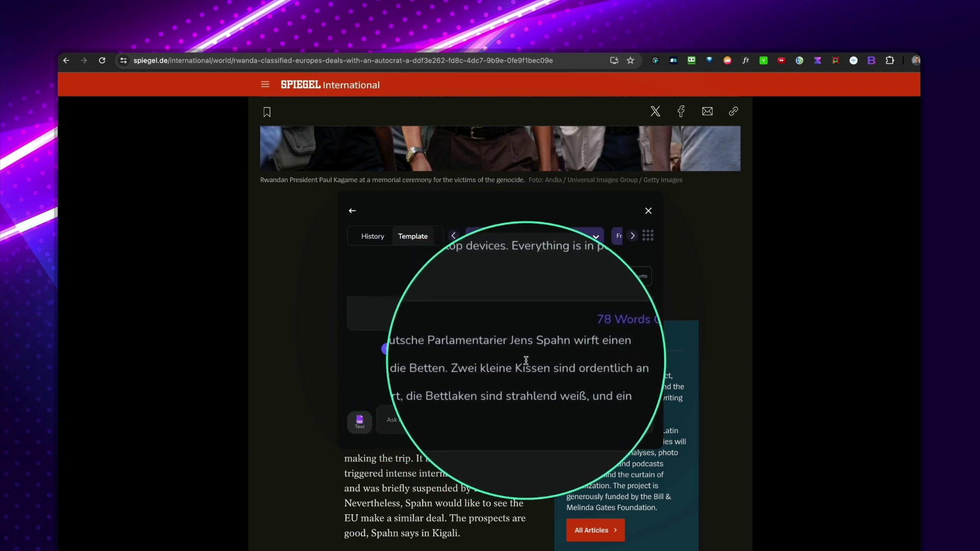
scroll(526, 361, down, 2)
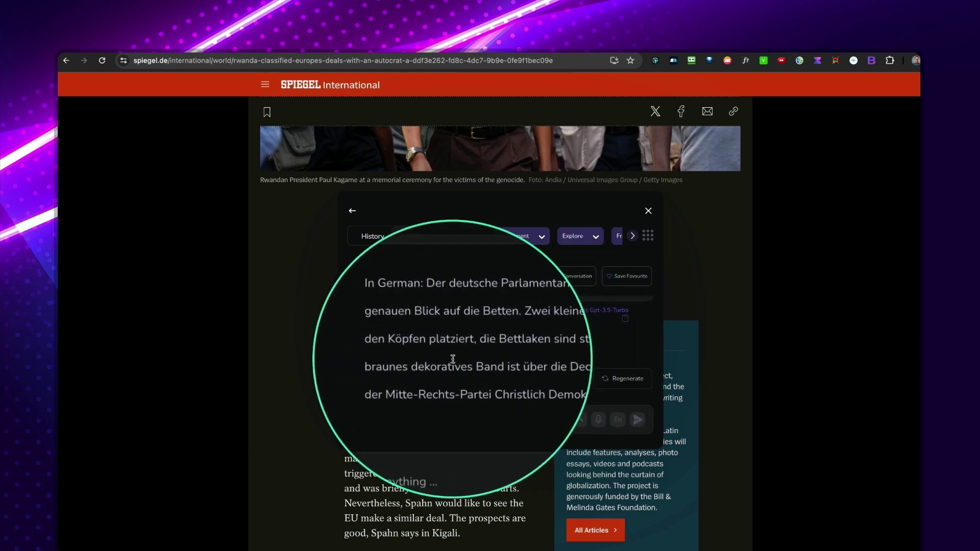
scroll(453, 359, down, 3)
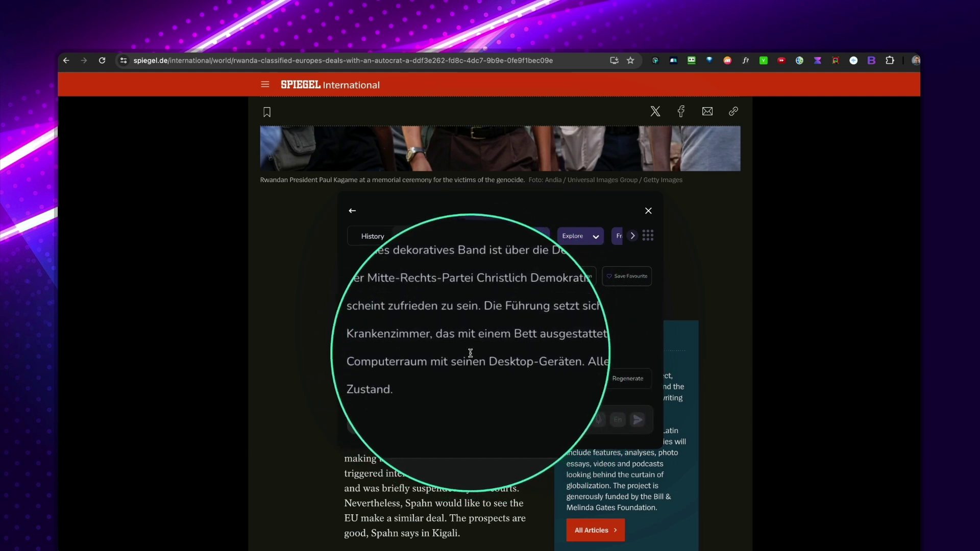
scroll(572, 365, up, 3)
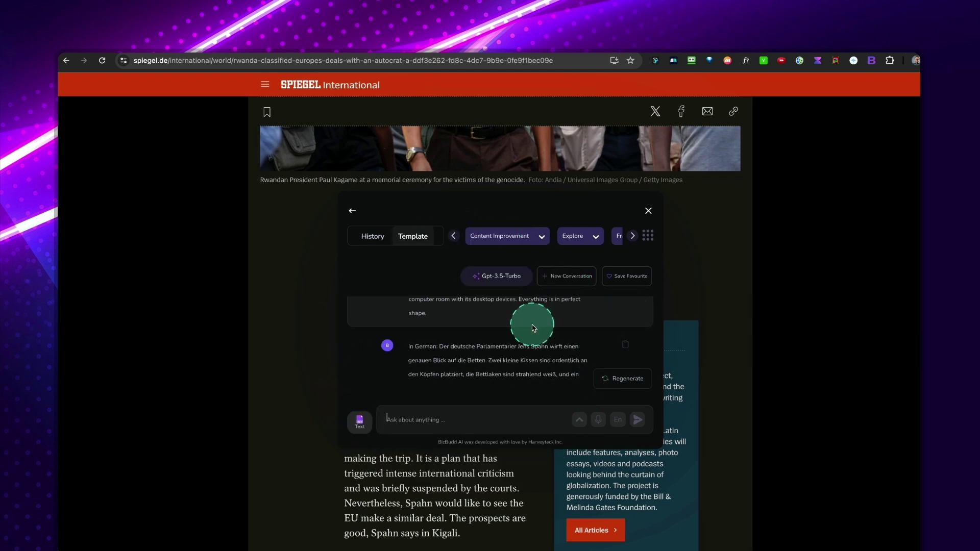
click(592, 243)
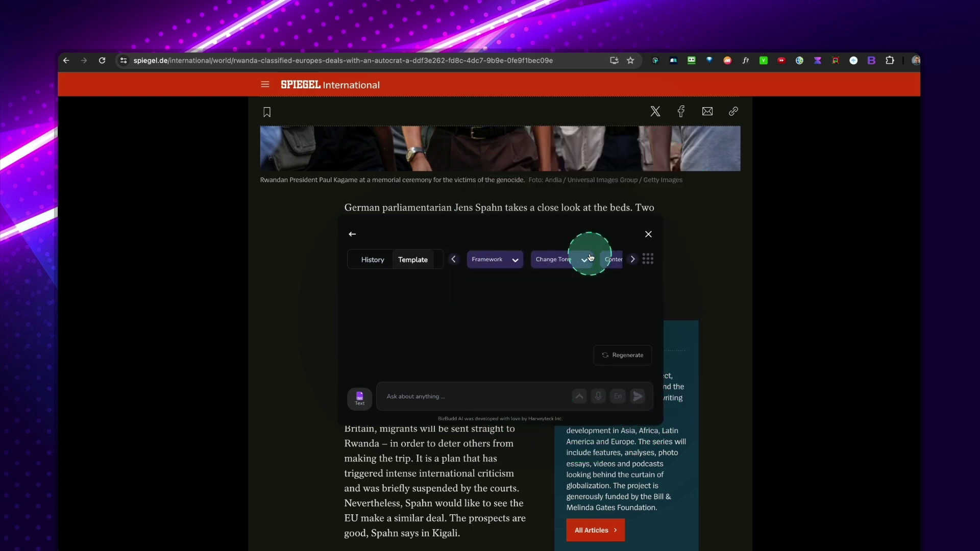
Choose the AIDA framework and send a prompt for a 7-day dog training email
click(499, 269)
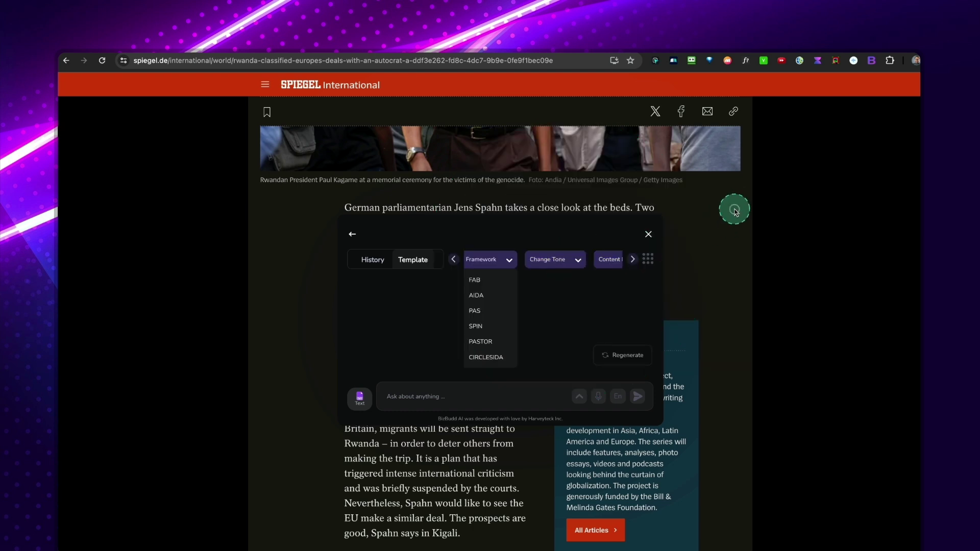
click(649, 211)
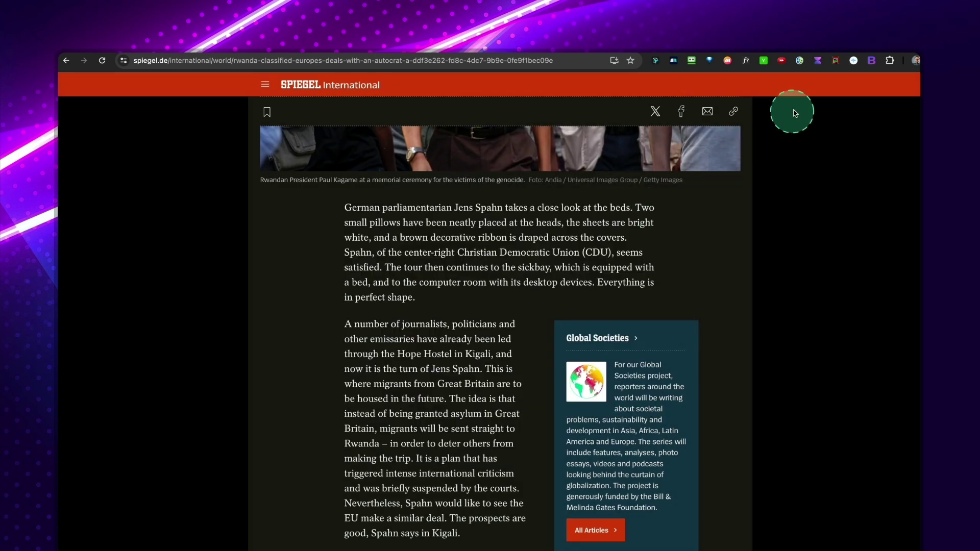
click(873, 62)
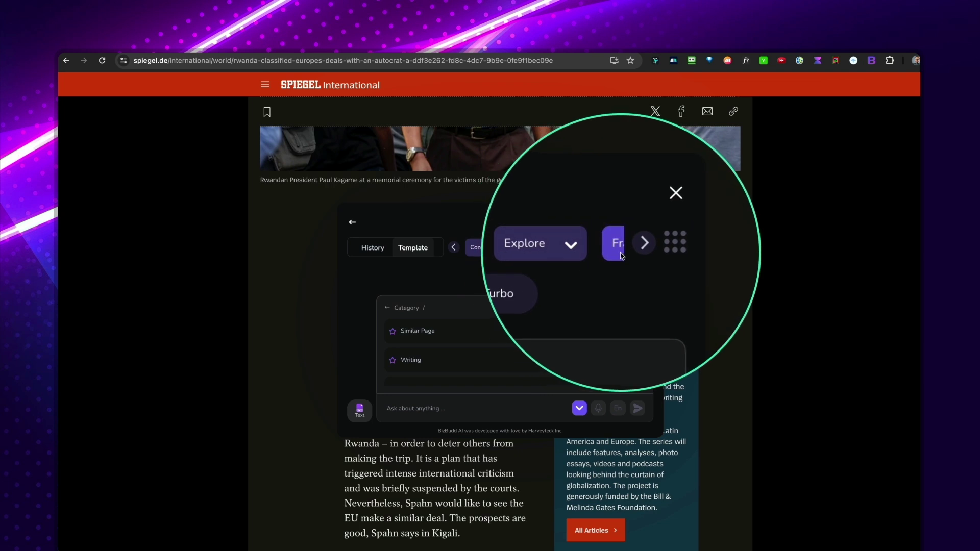
click(619, 256)
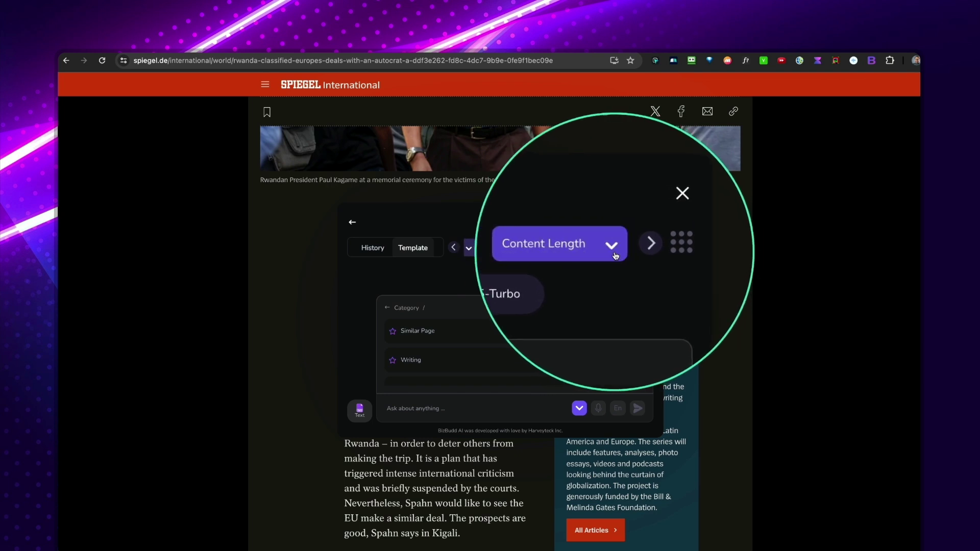
scroll(572, 249, left, 5)
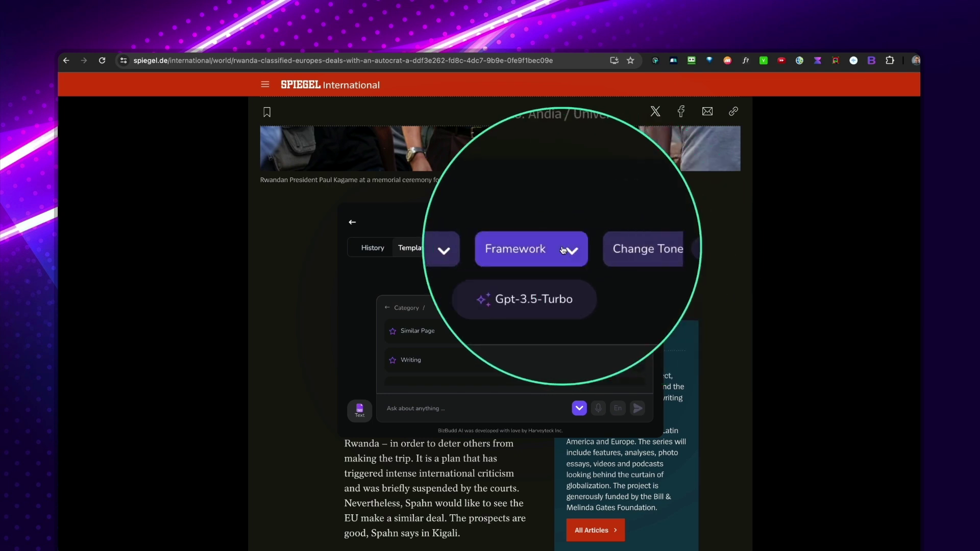
click(559, 247)
click(534, 281)
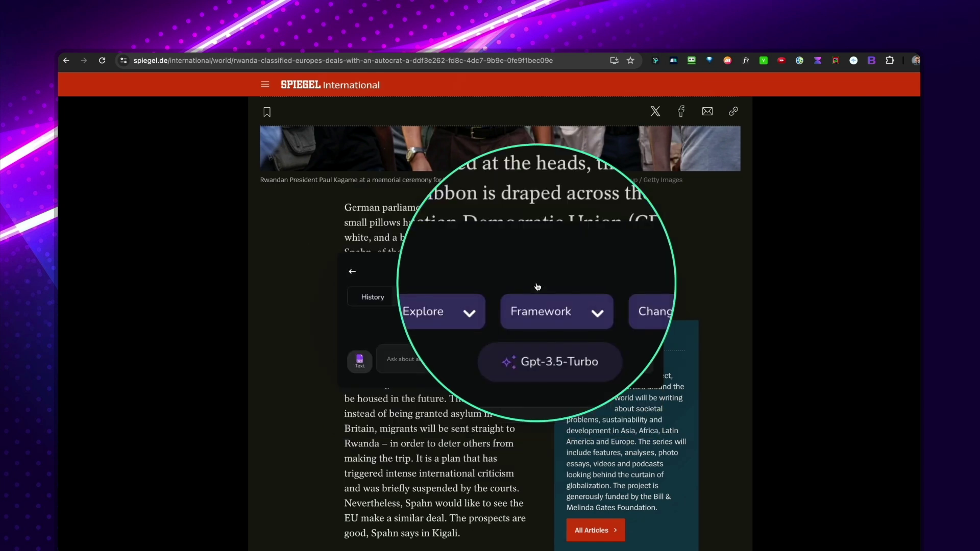
click(527, 359)
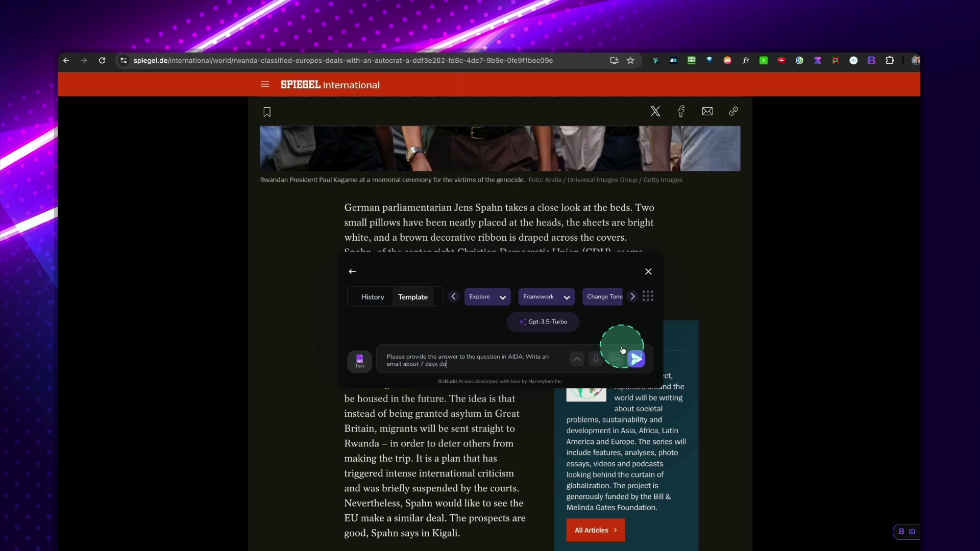
text(training)
key(Return)
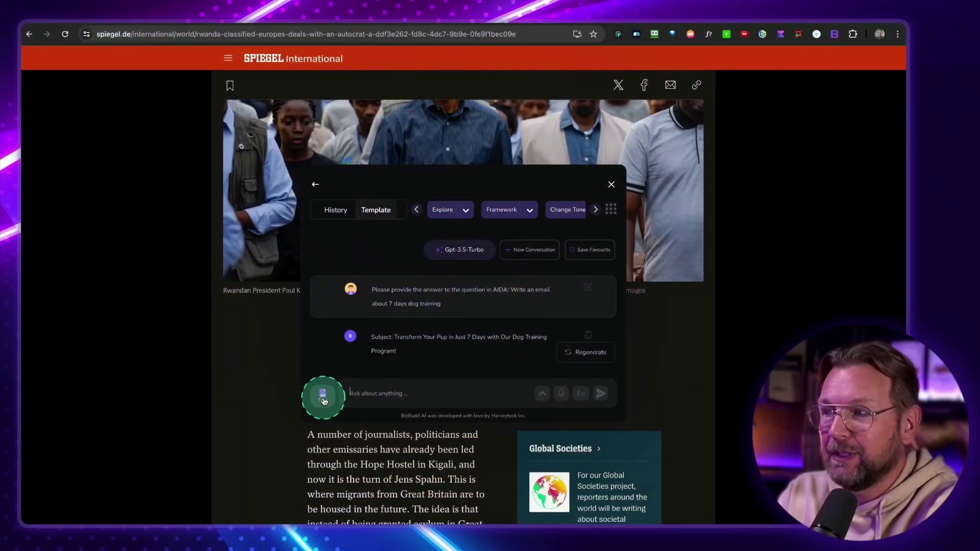
Switch the assistant to Dal-E image generation, then return to the cloud.bizbudd.ai DFY catalogue
click(323, 398)
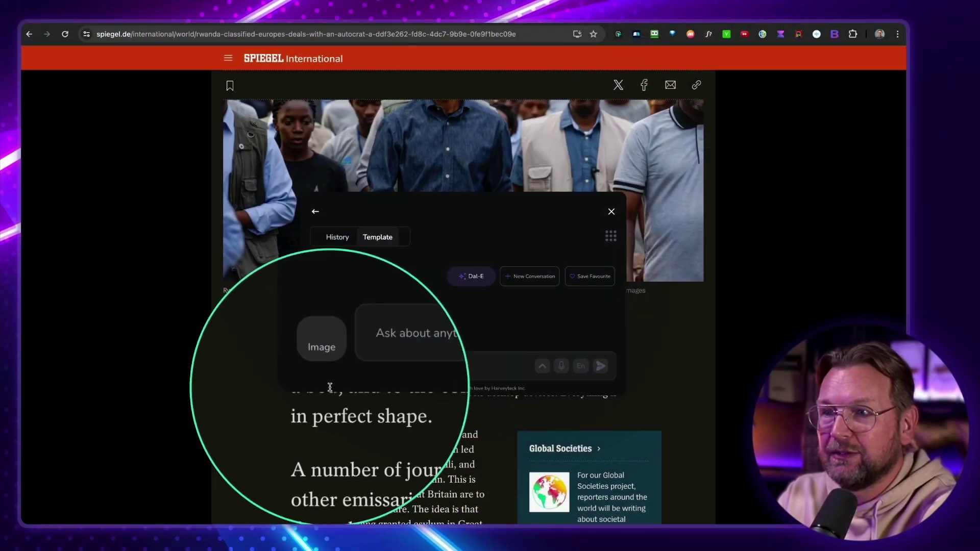
click(401, 375)
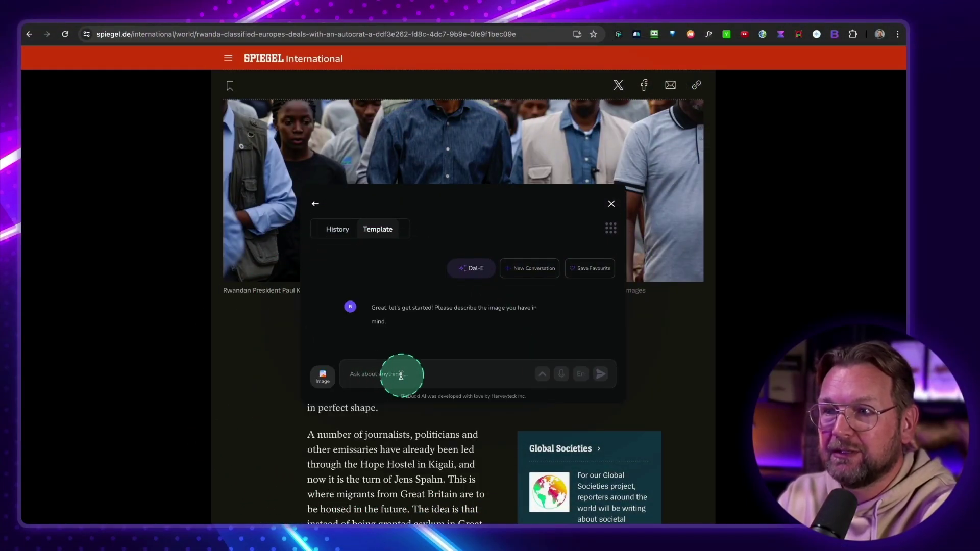
click(378, 376)
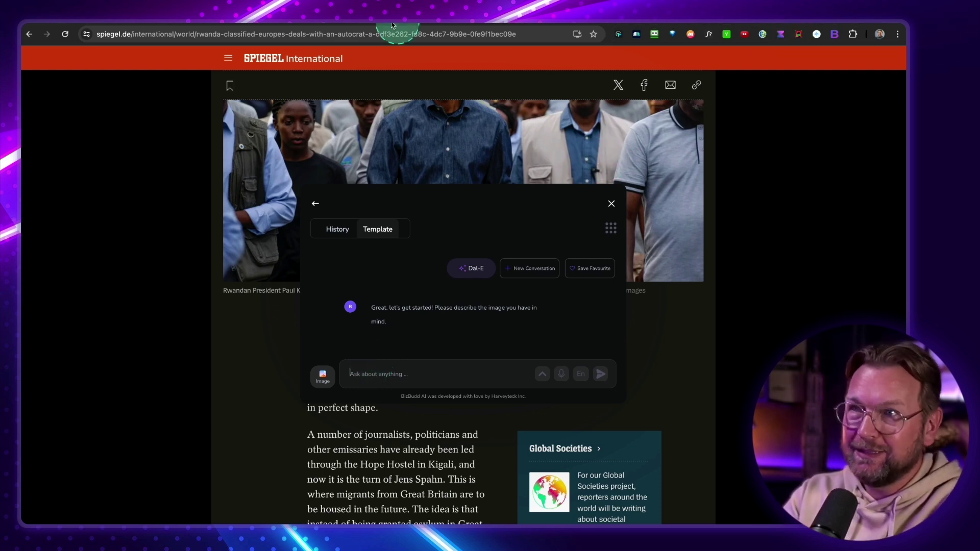
click(344, 25)
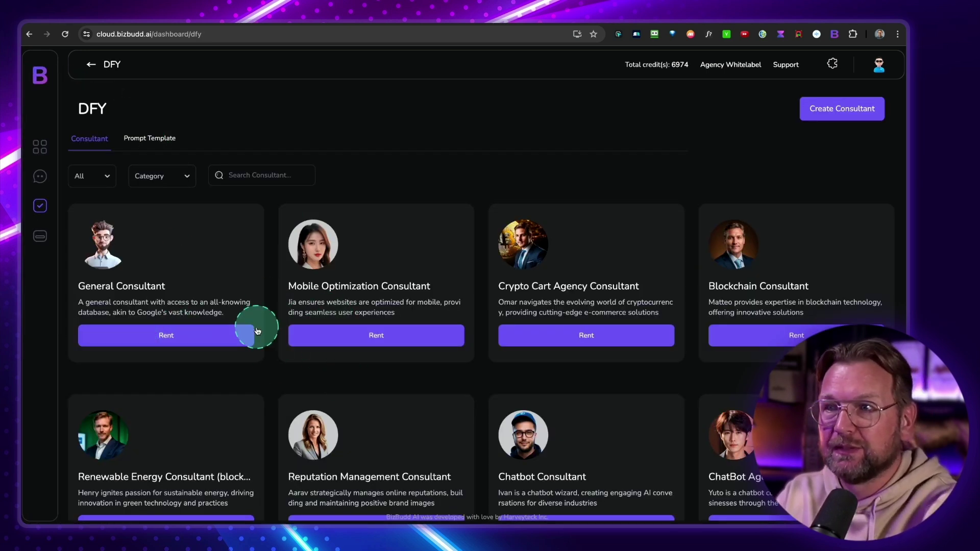
Rent the Social Media Marketing Consultant, saving the client's name and e-mail
scroll(256, 329, down, 9)
scroll(256, 330, down, 9)
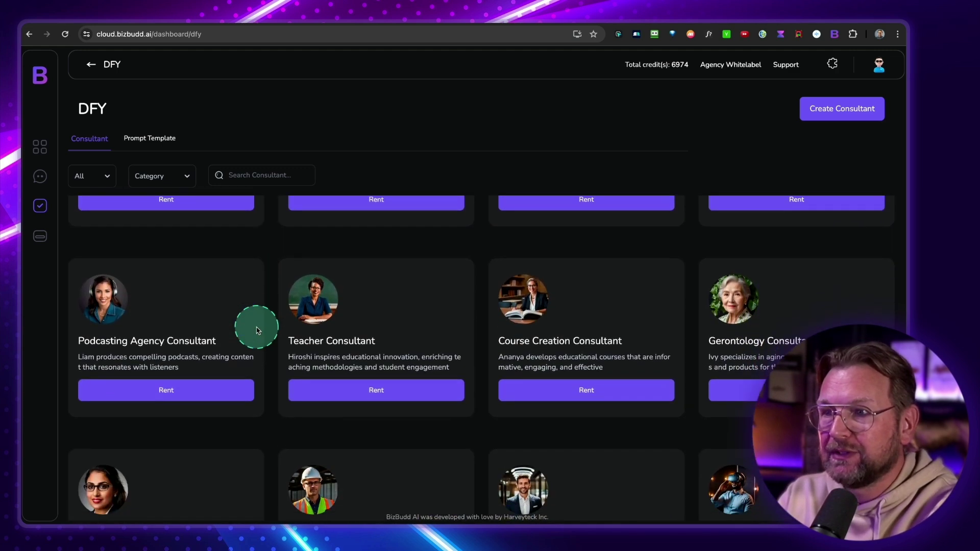
scroll(258, 331, down, 9)
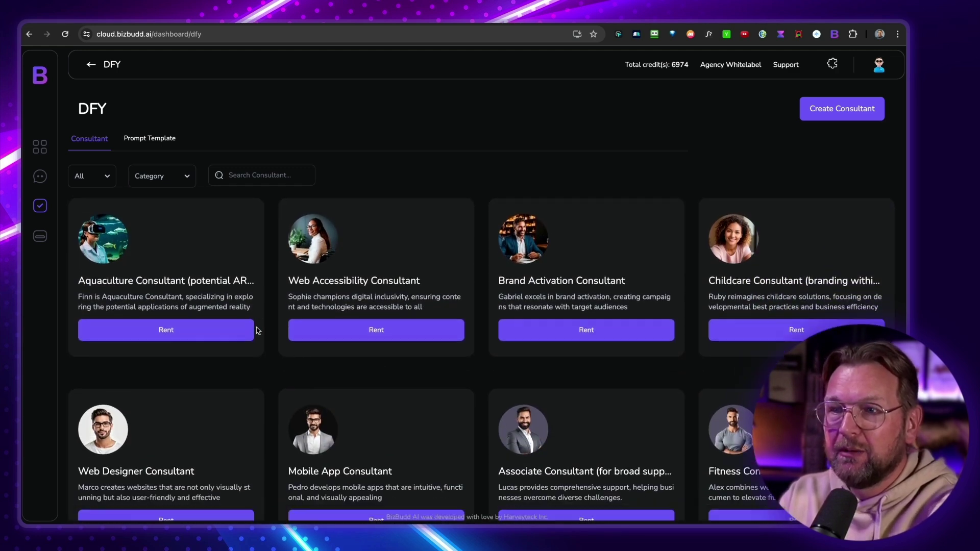
scroll(258, 330, down, 5)
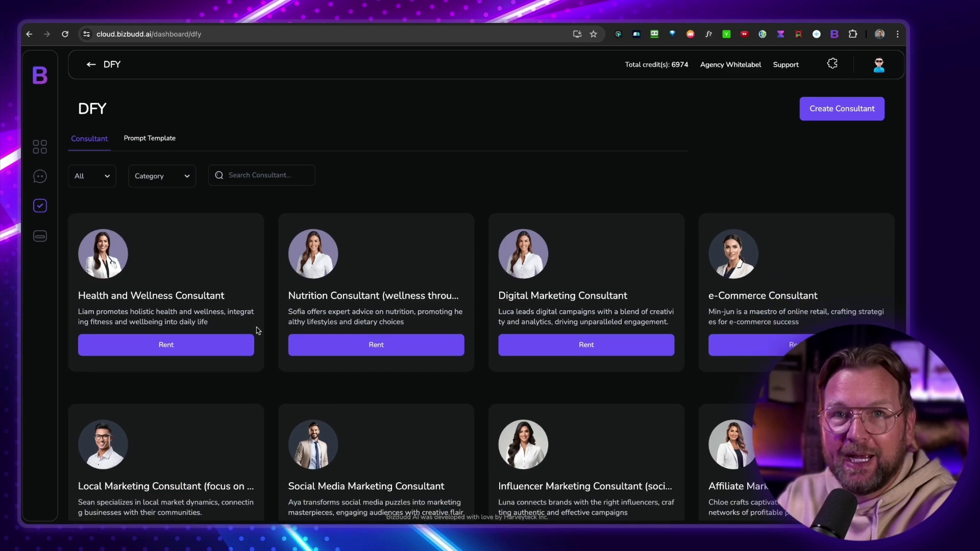
scroll(256, 330, down, 1)
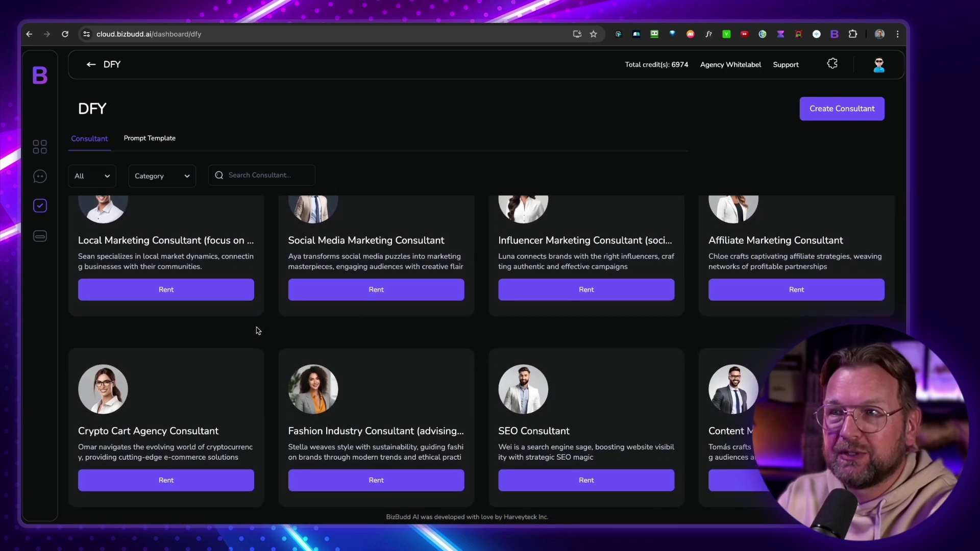
scroll(257, 331, up, 1)
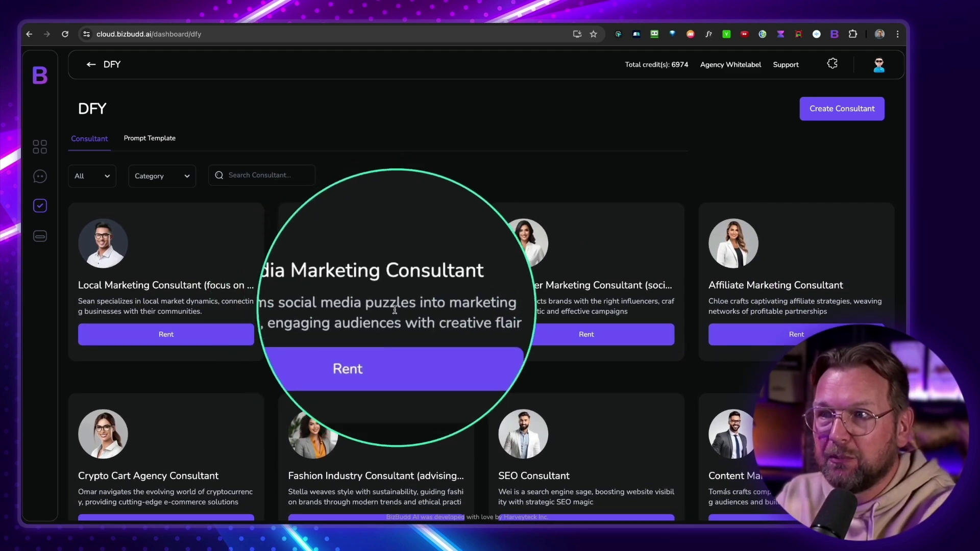
click(376, 336)
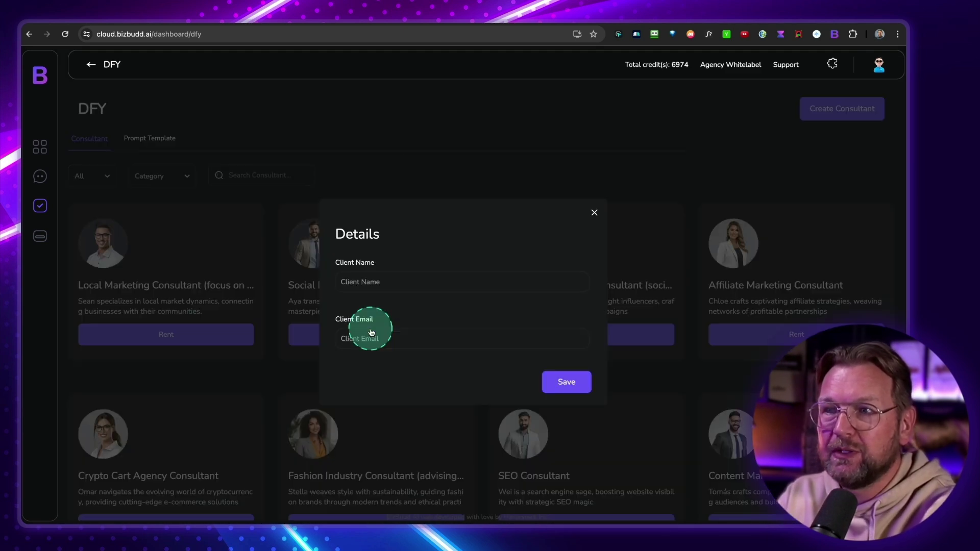
click(378, 283)
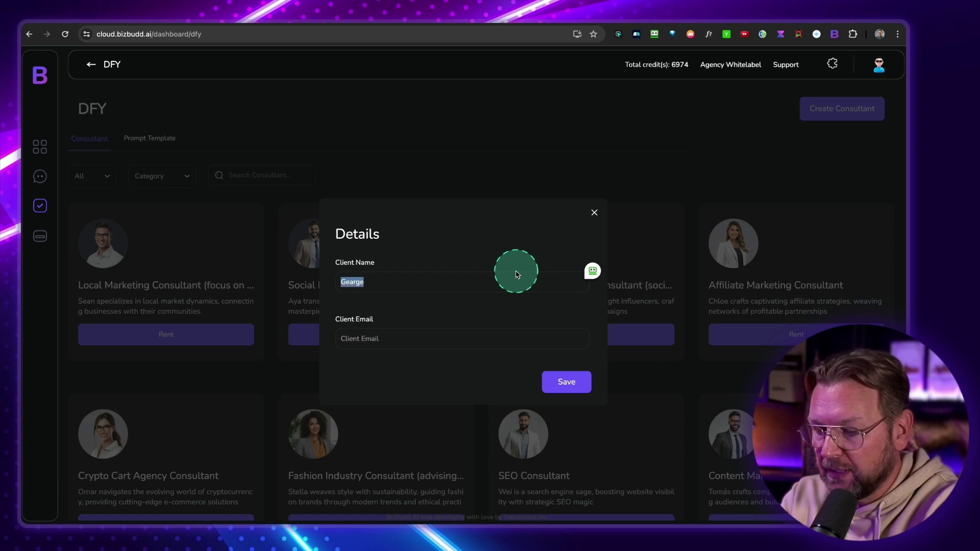
text(George media)
click(392, 338)
click(564, 384)
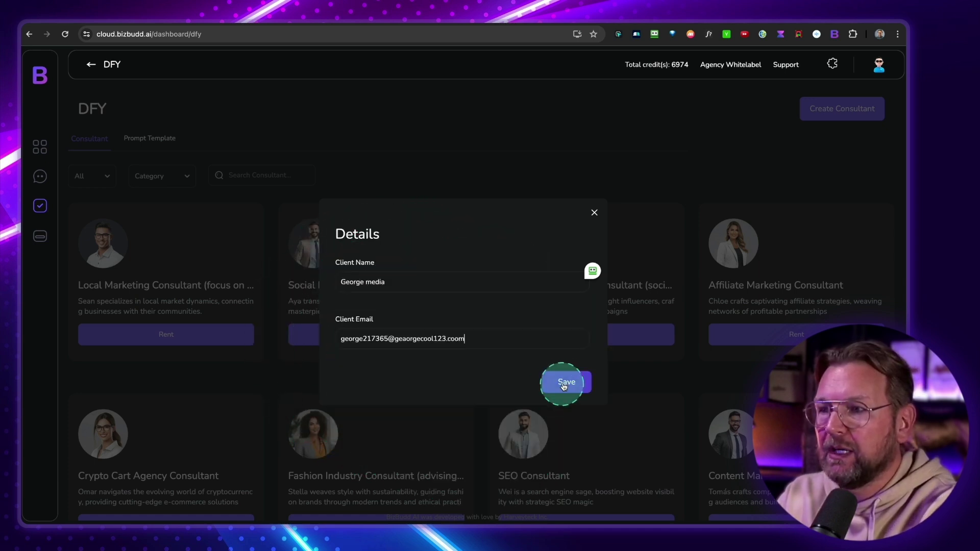
Copy the rented consultant's chat-widget embed code
click(422, 317)
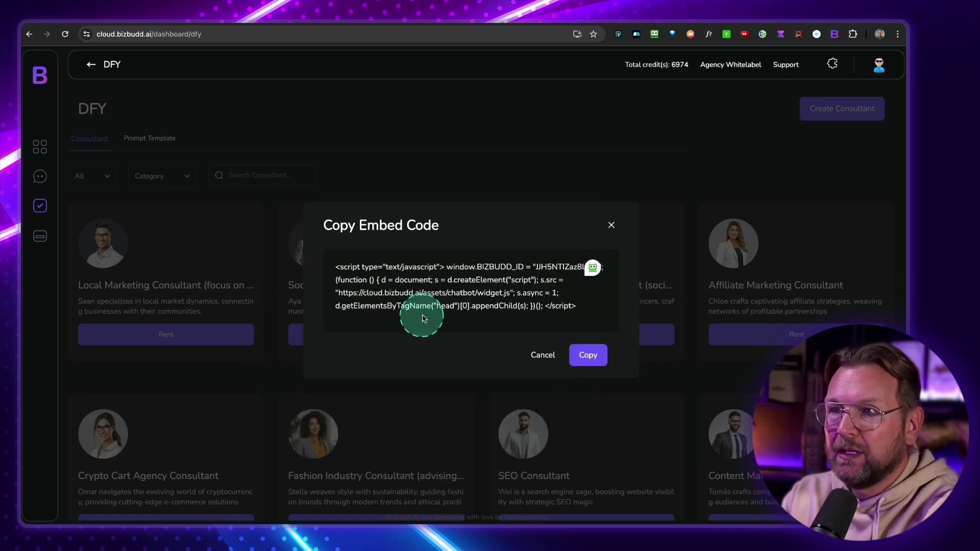
click(579, 307)
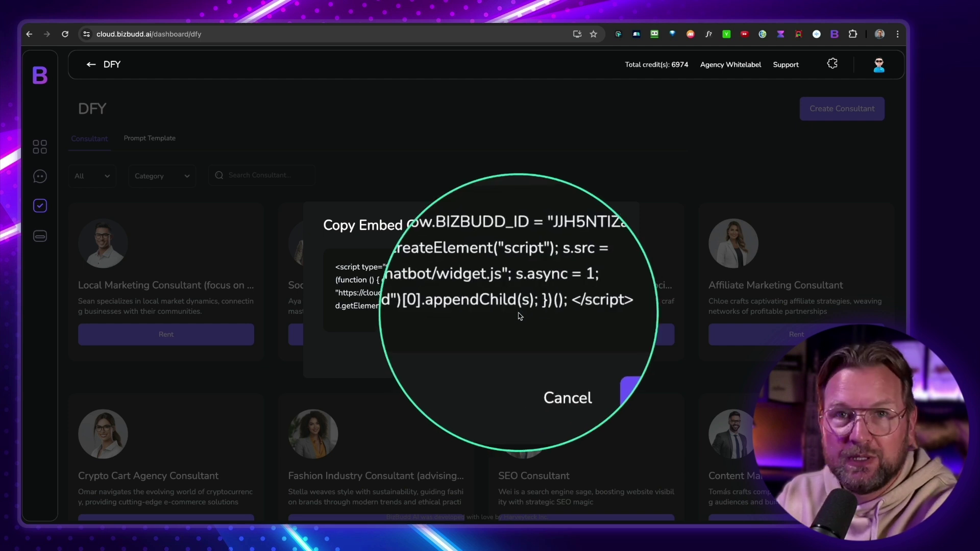
click(576, 309)
click(588, 362)
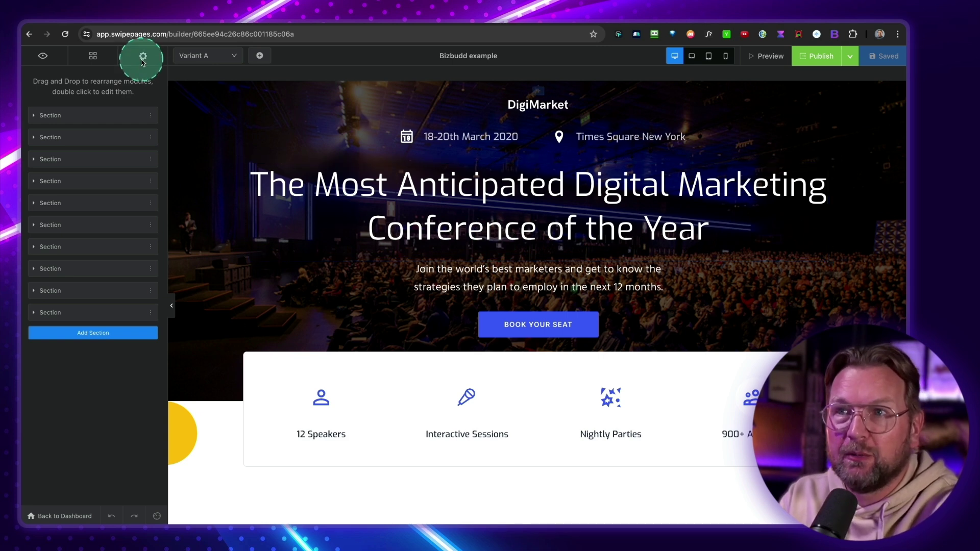
Paste the BizBudd embed code into the Head field of the page's Tracking Codes settings
click(143, 59)
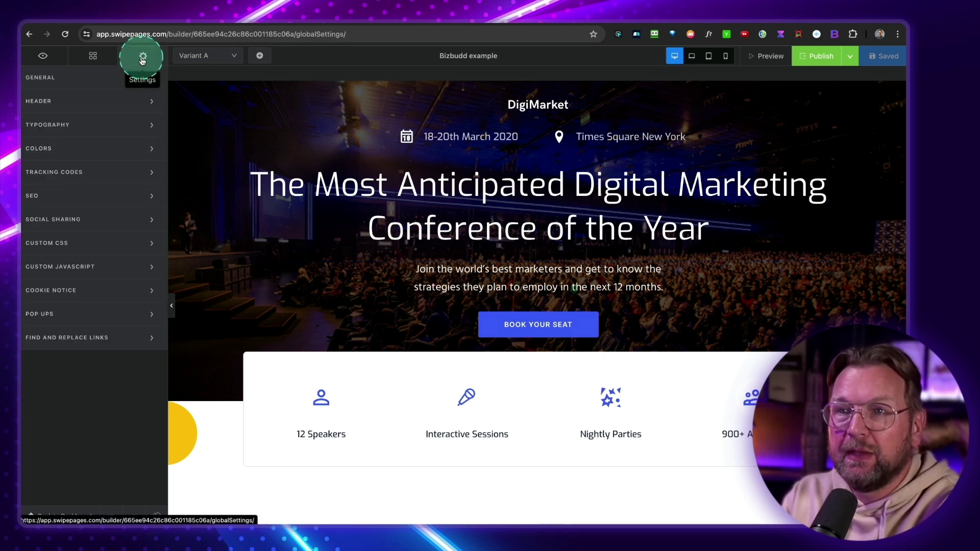
click(76, 176)
click(462, 145)
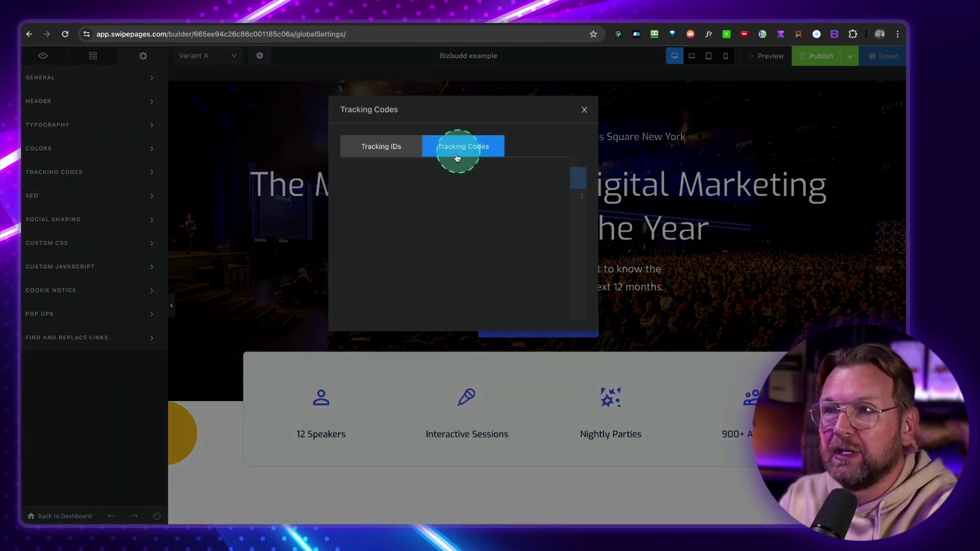
key(ctrl+v)
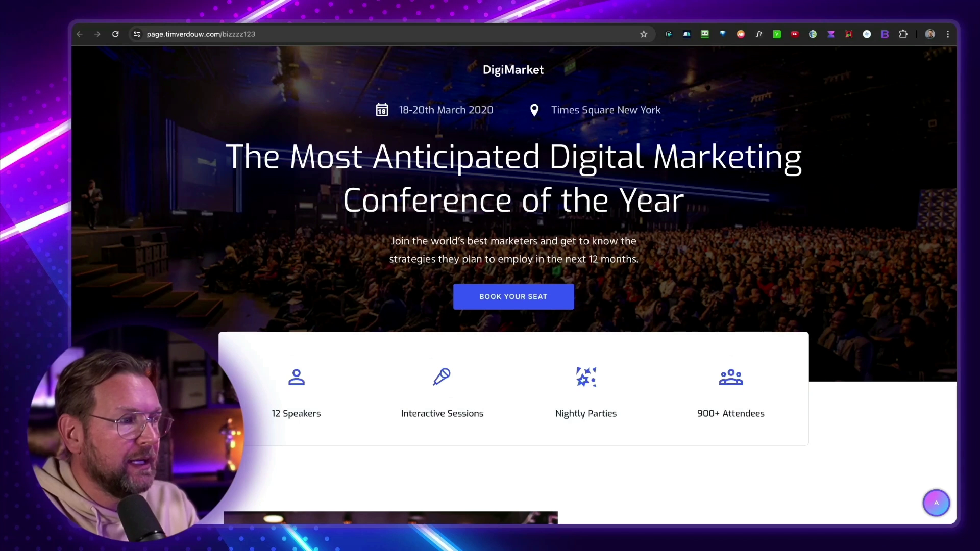
Ask the landing page's chat widget 'Who are you?' and read the consultant's introduction
click(943, 505)
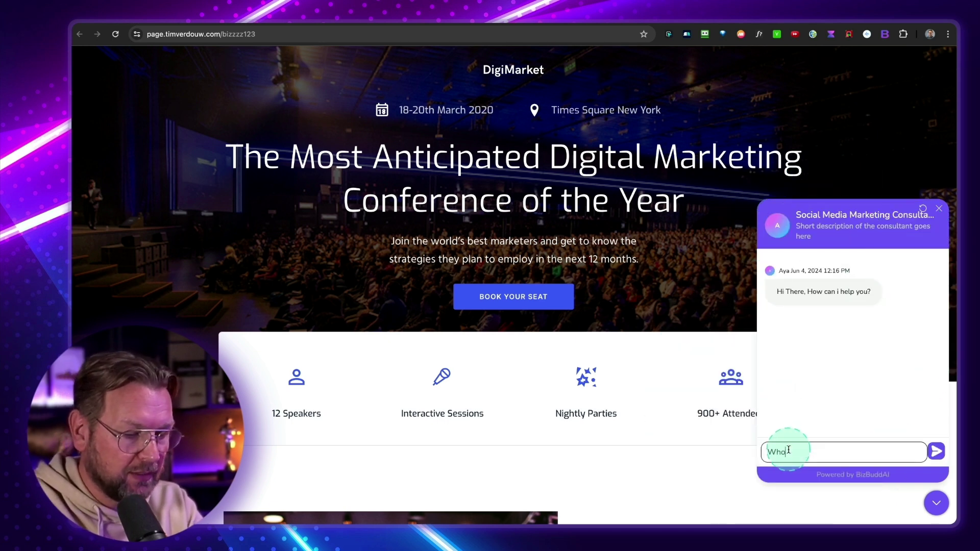
text(are you?)
key(Return)
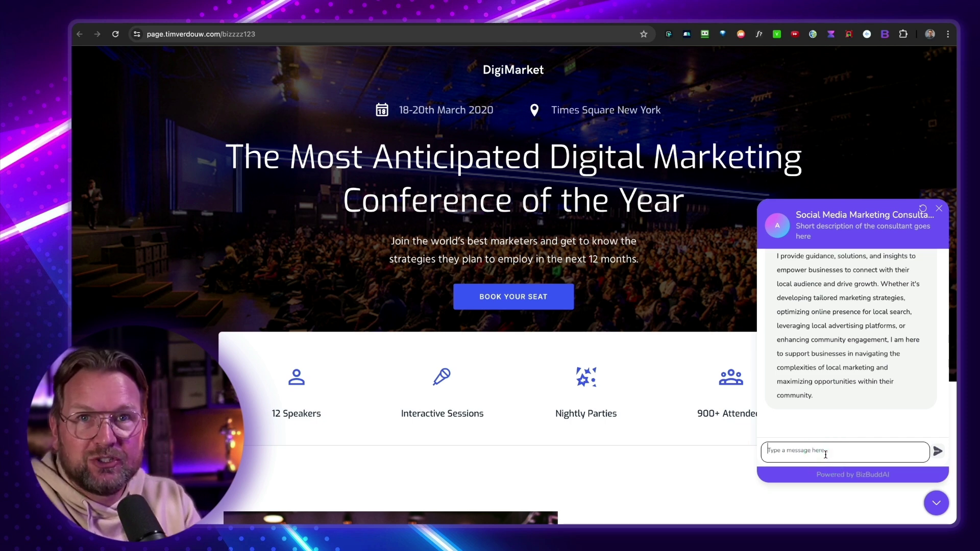
scroll(848, 357, up, 5)
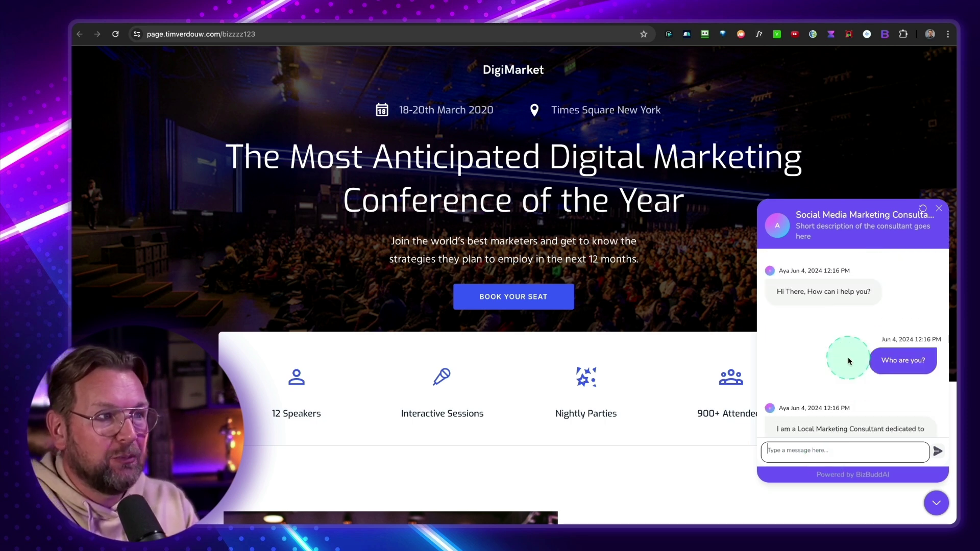
scroll(850, 358, down, 5)
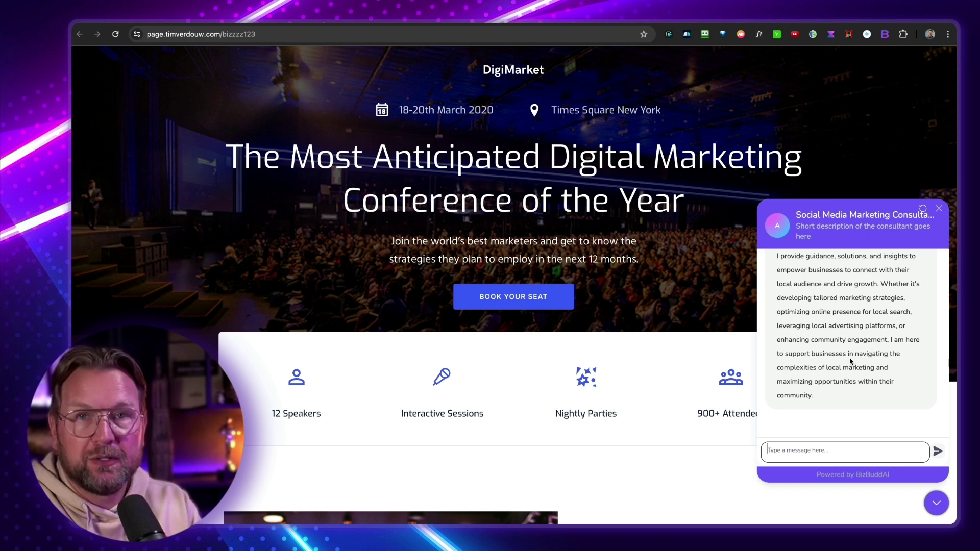
Create a Use Keyword consultant named 'Dog Trainer' in the AI Chatbot and Virtual Assistant category and save
click(402, 19)
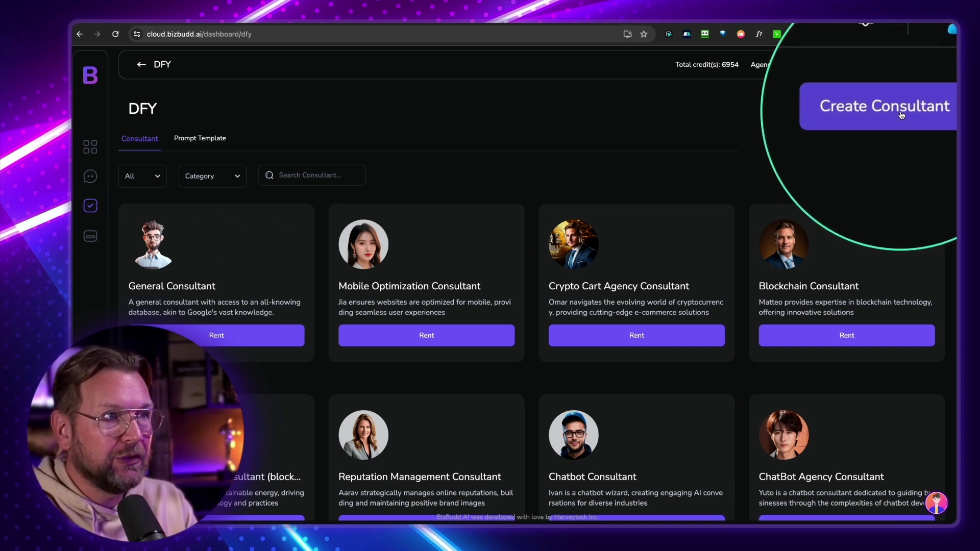
click(894, 109)
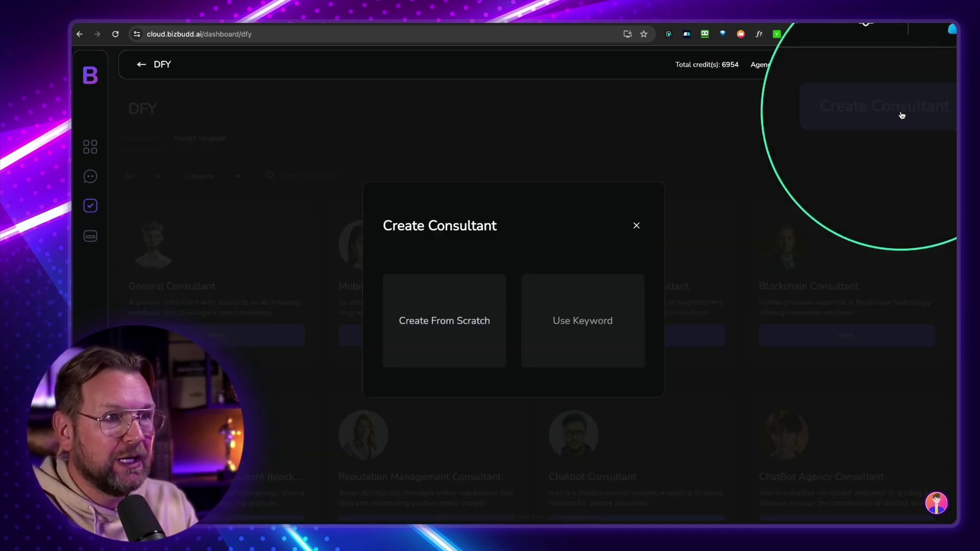
click(576, 324)
click(484, 276)
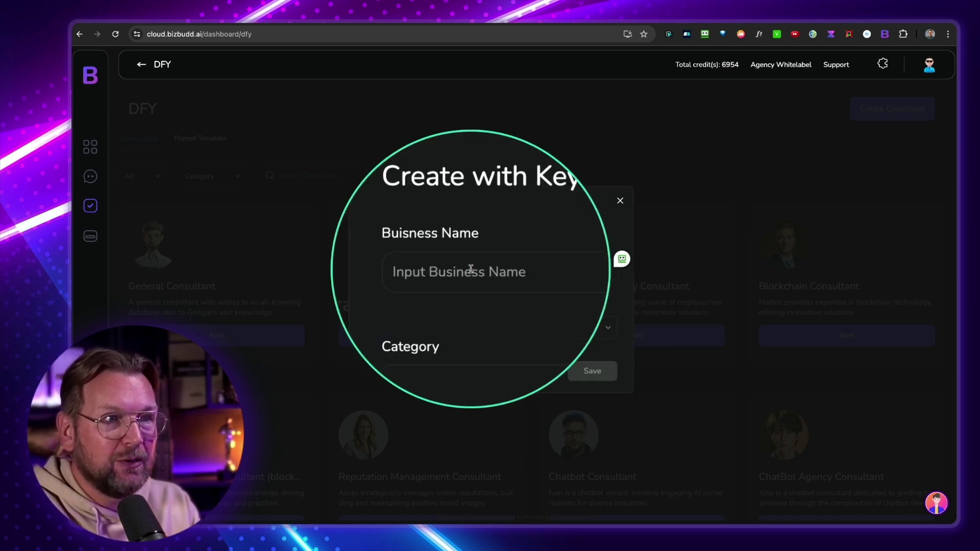
click(584, 214)
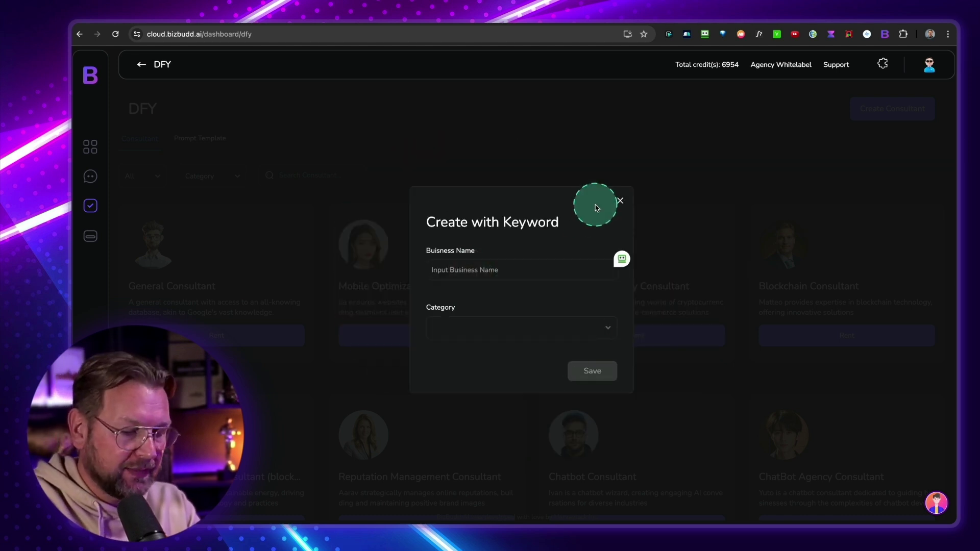
text(Dog Trainer)
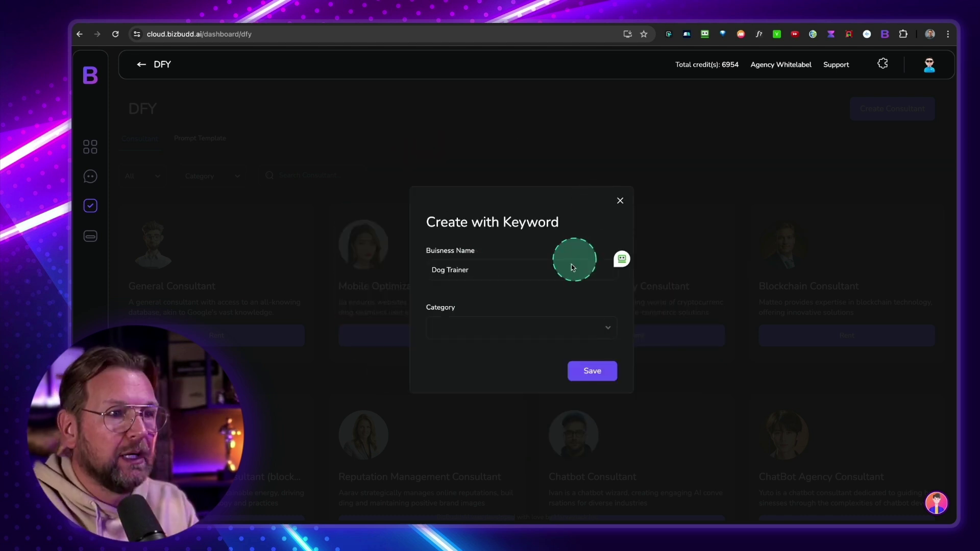
click(494, 329)
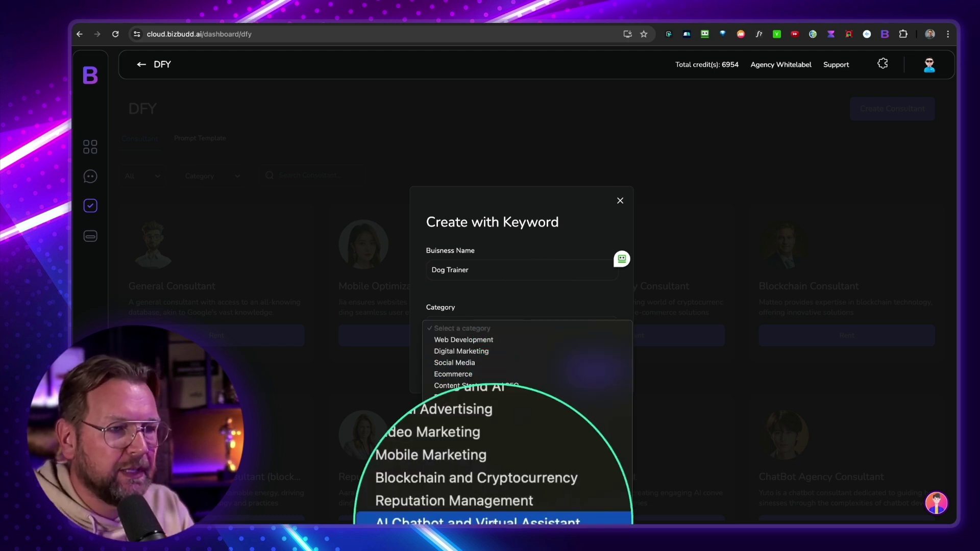
click(494, 523)
click(580, 372)
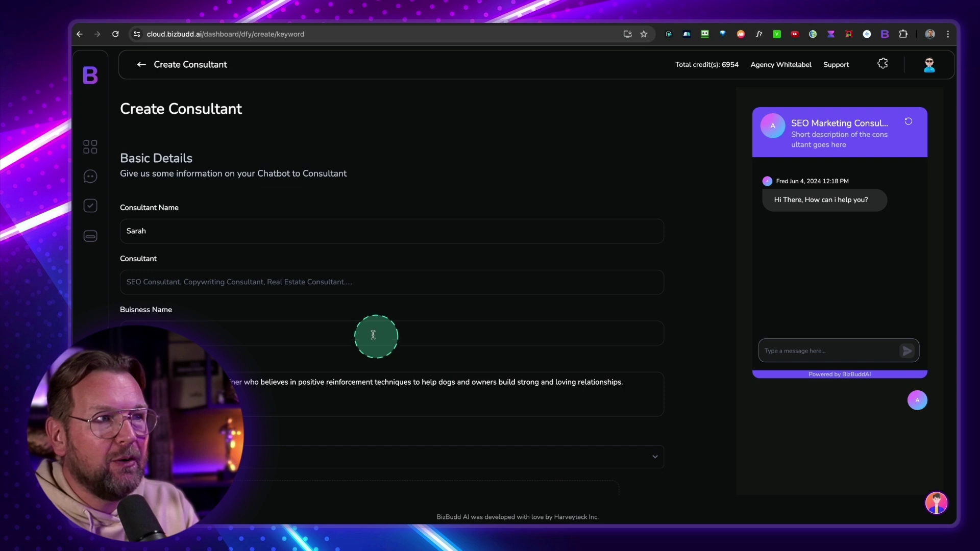
Rename the new consultant to 'Eric'
double_click(141, 231)
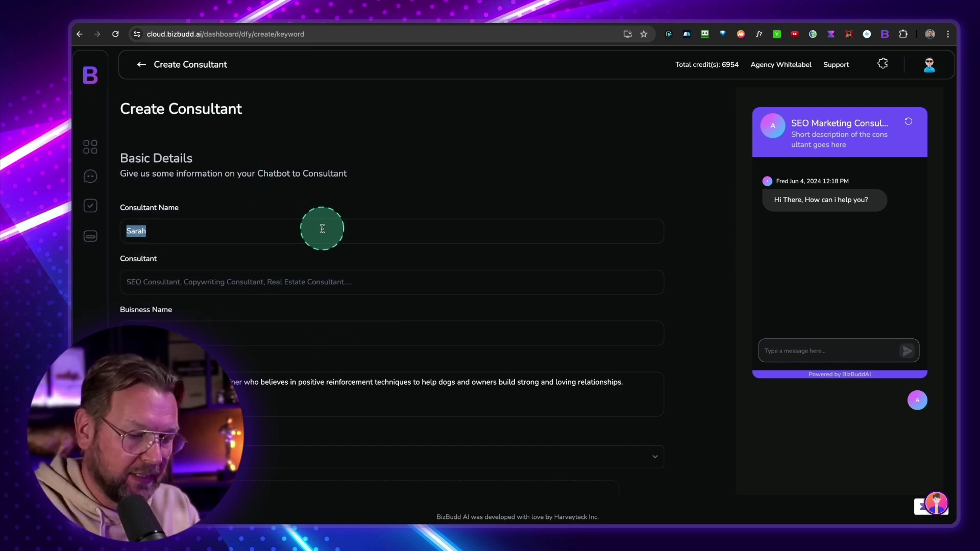
text(Eric)
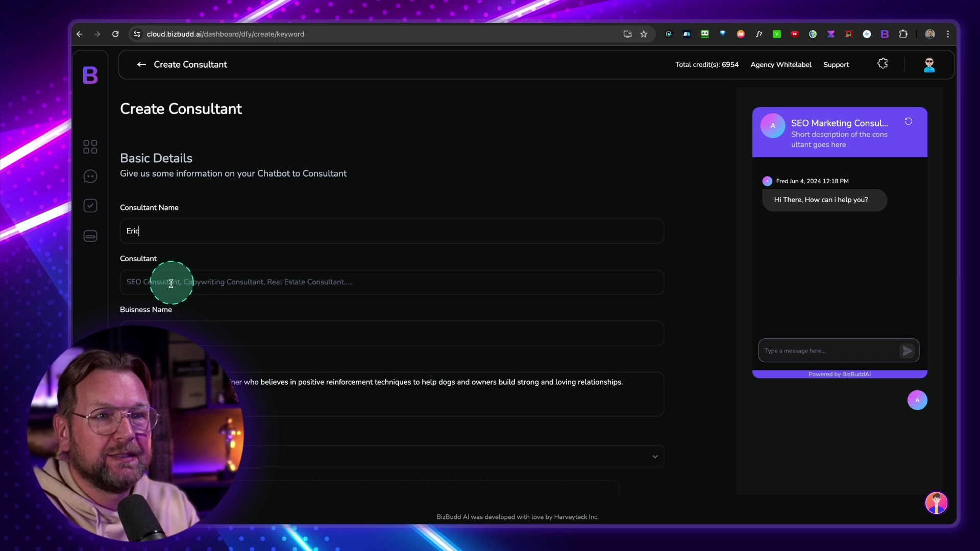
click(175, 281)
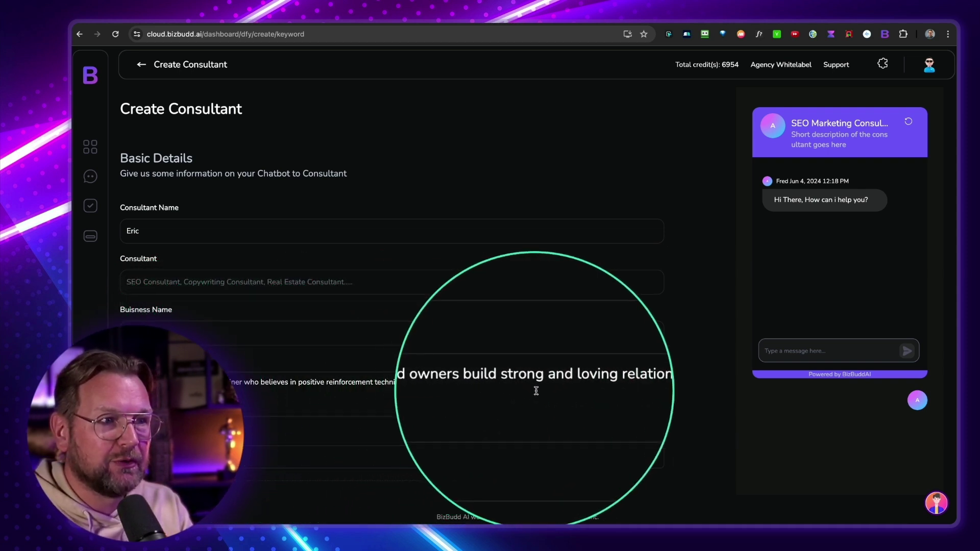
Check the Dog Trainer type, description and category, then continue to Train Consultant
click(512, 397)
scroll(511, 398, down, 1)
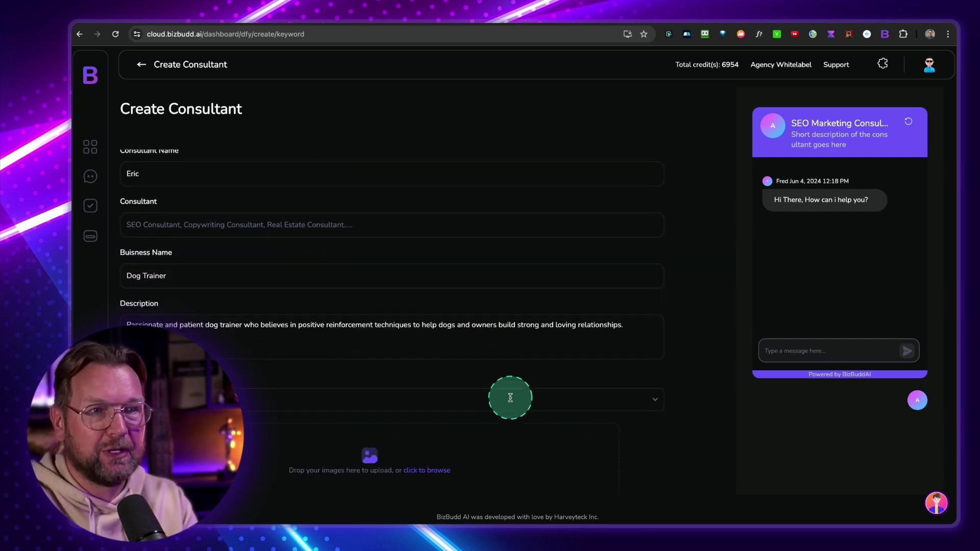
scroll(475, 378, down, 1)
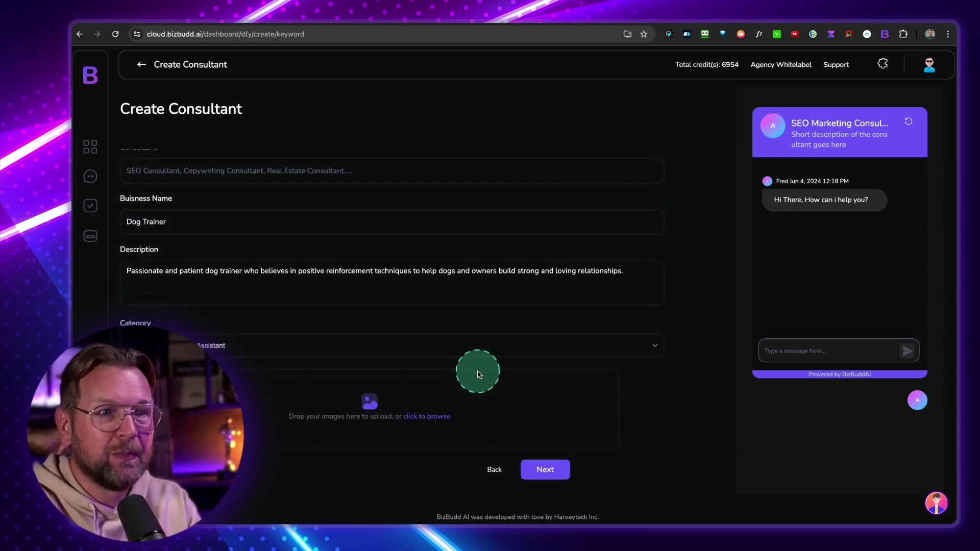
scroll(243, 403, up, 1)
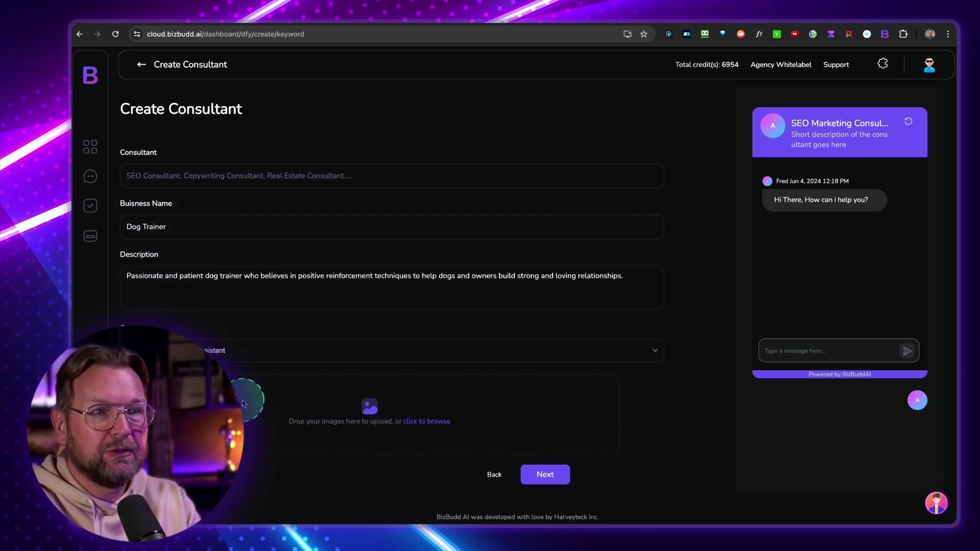
click(320, 397)
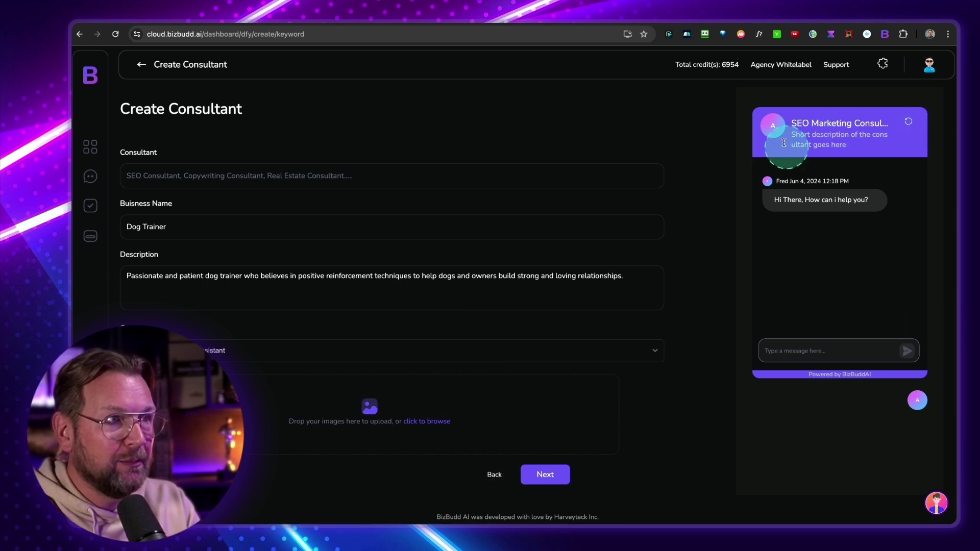
scroll(499, 225, up, 2)
scroll(498, 236, down, 2)
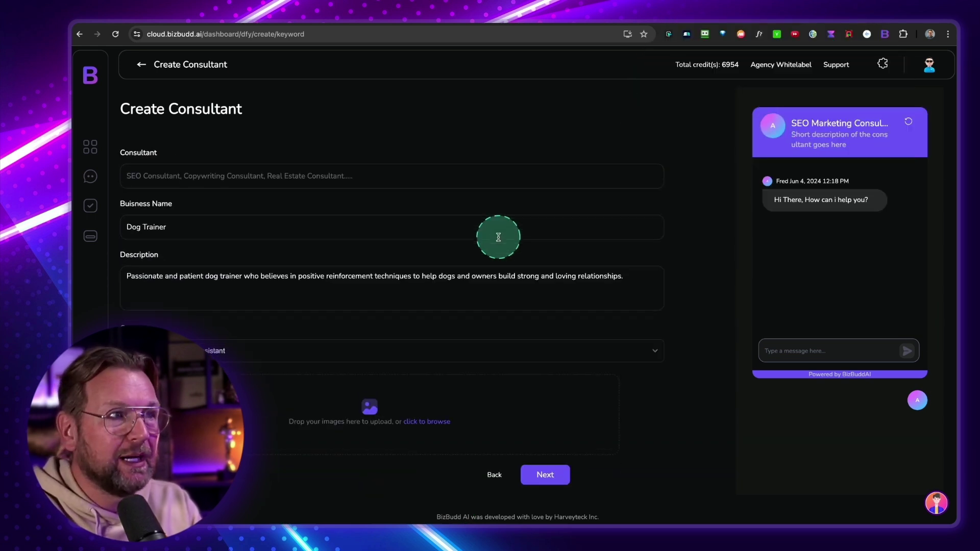
scroll(499, 237, down, 1)
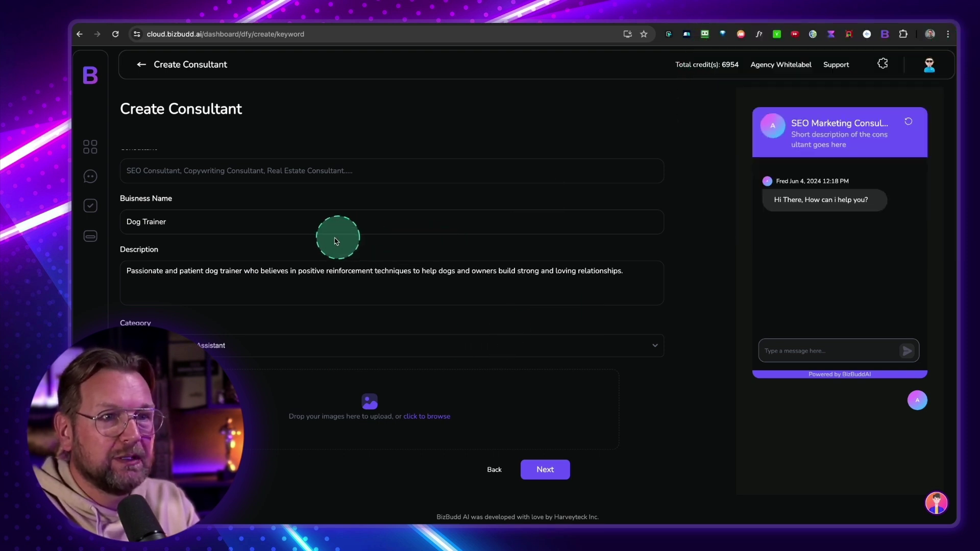
scroll(282, 243, up, 3)
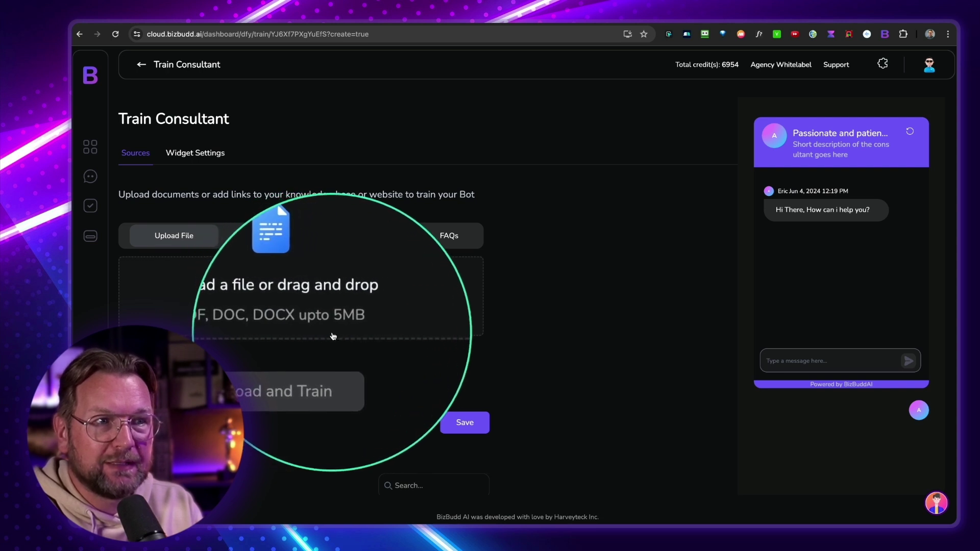
Preview the Enter a Link, Add Sitemap and FAQs training options, then return to Upload File
click(252, 242)
click(266, 234)
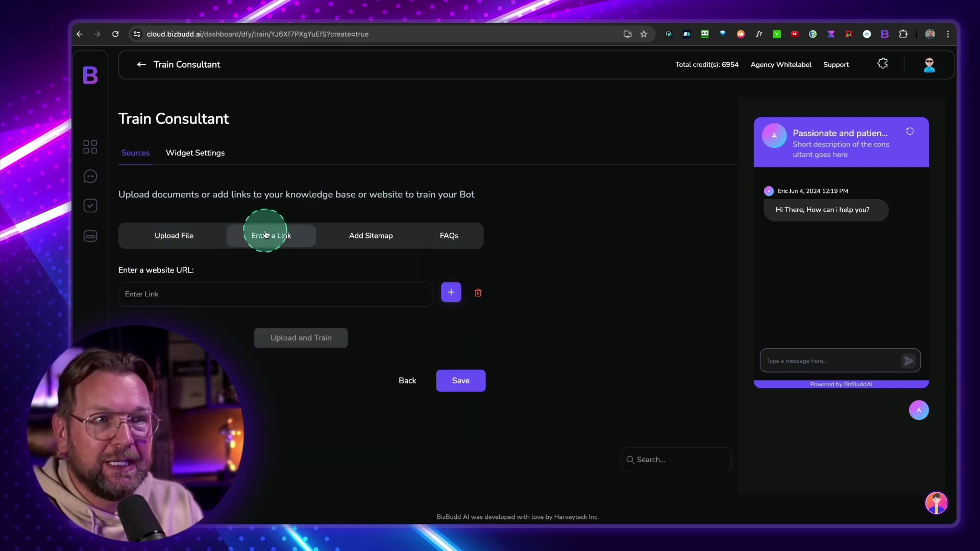
click(364, 241)
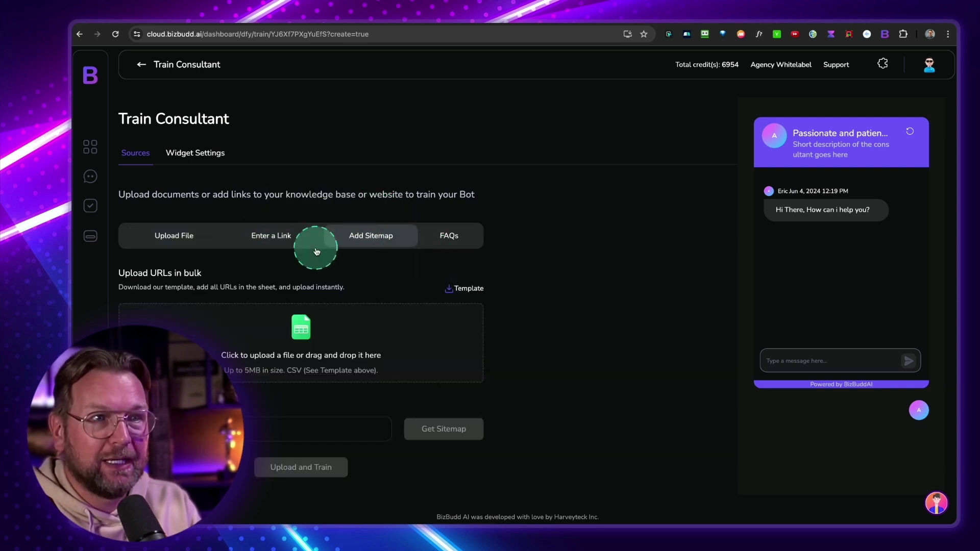
click(454, 238)
scroll(250, 454, down, 2)
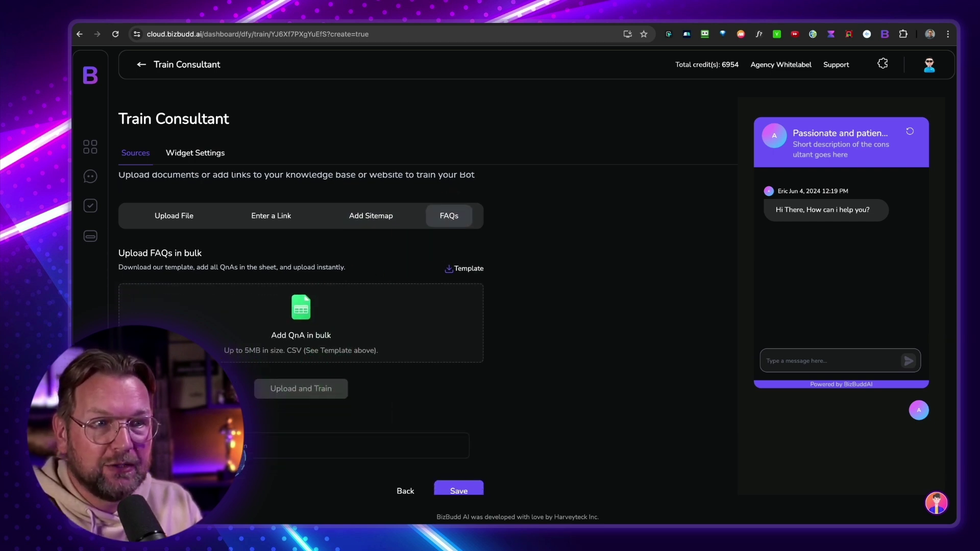
scroll(250, 454, up, 2)
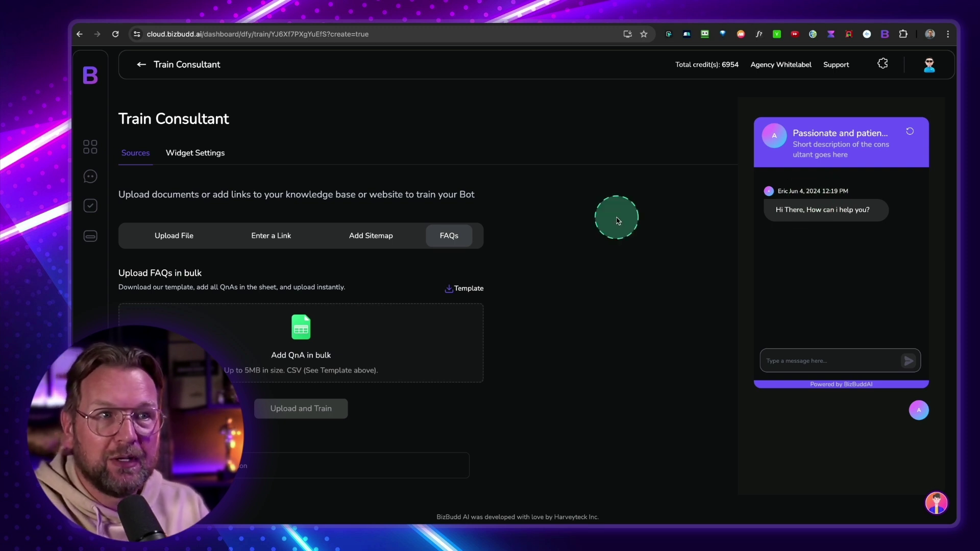
click(164, 235)
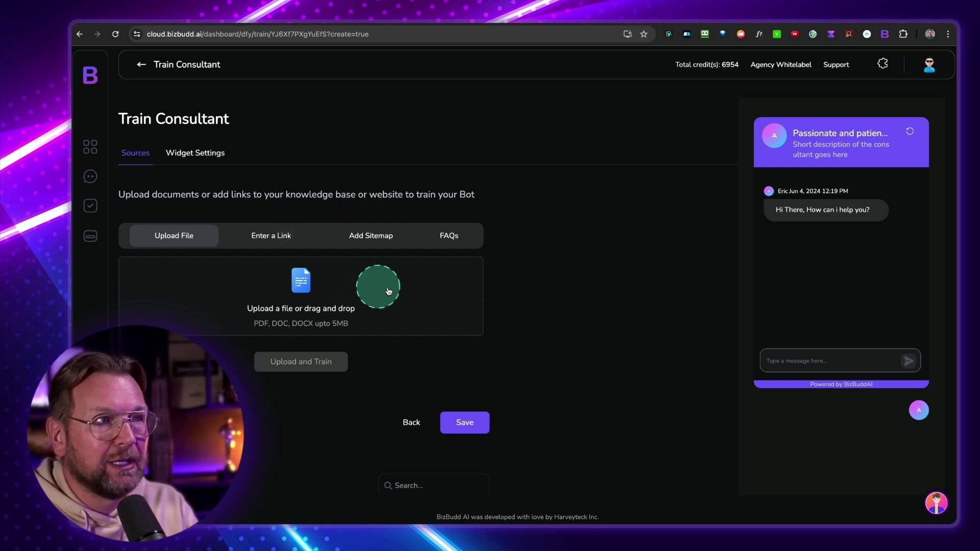
Save the Dog Trainer consultant without sources and browse the DFY catalogue
click(462, 424)
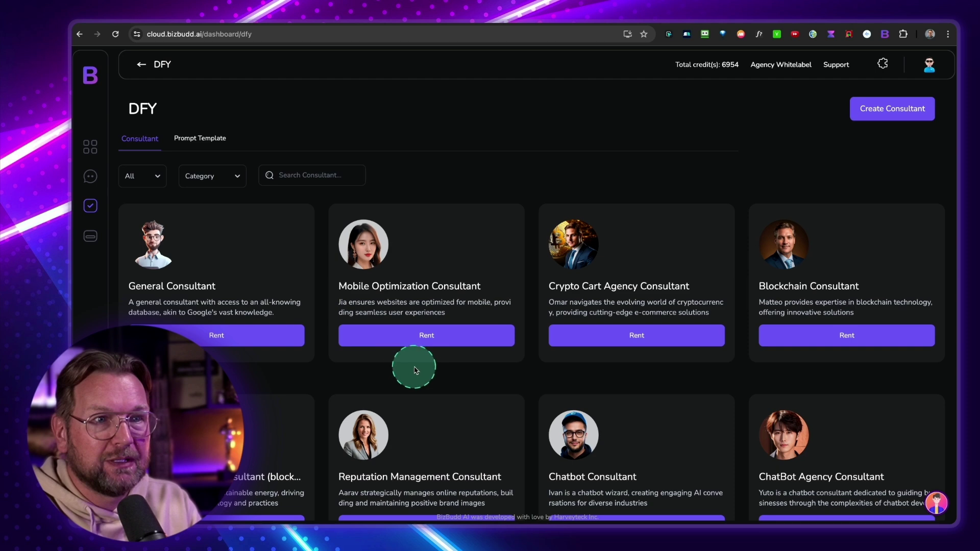
scroll(576, 352, down, 7)
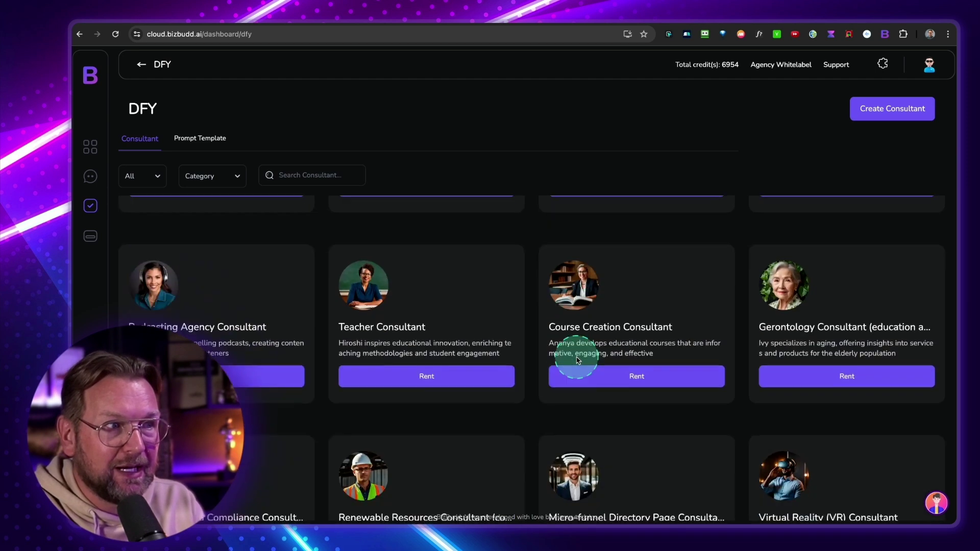
scroll(578, 360, down, 6)
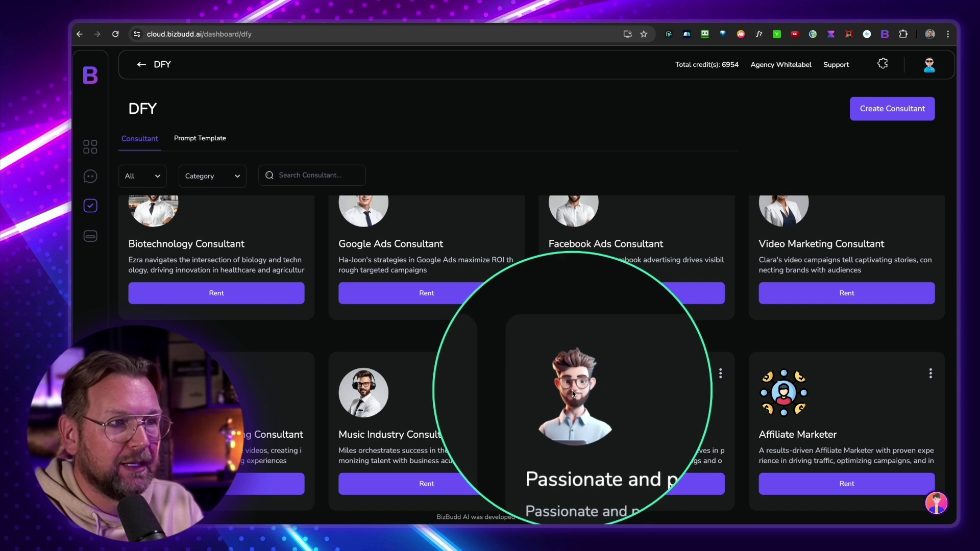
Rent the patient dog trainer consultant to client 'DogTales', entering the client's e-mail
click(641, 484)
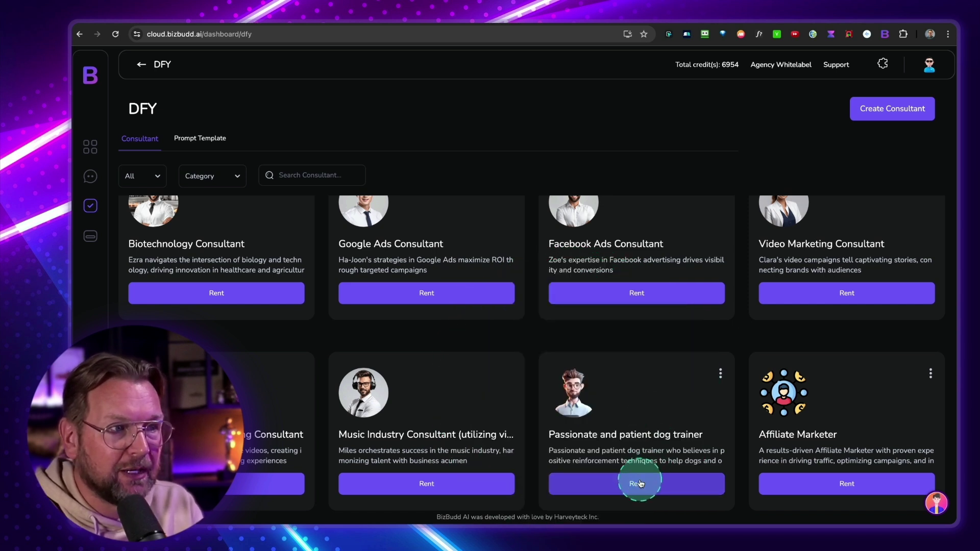
click(471, 283)
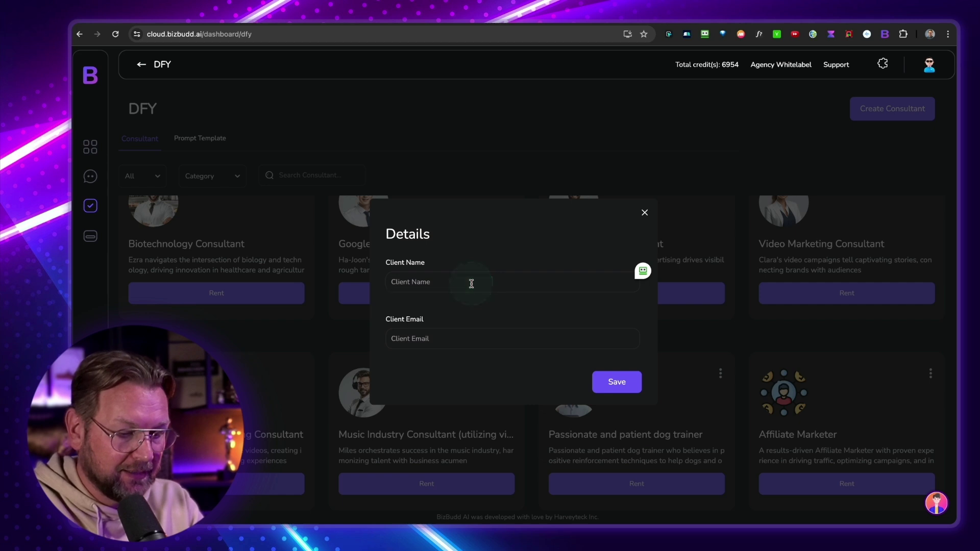
text(DogTales)
key(Tab)
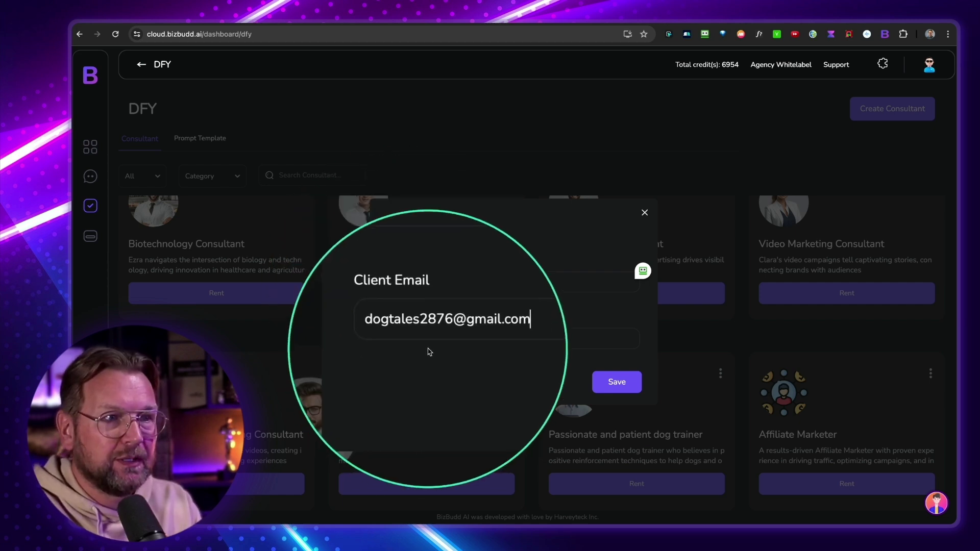
click(618, 383)
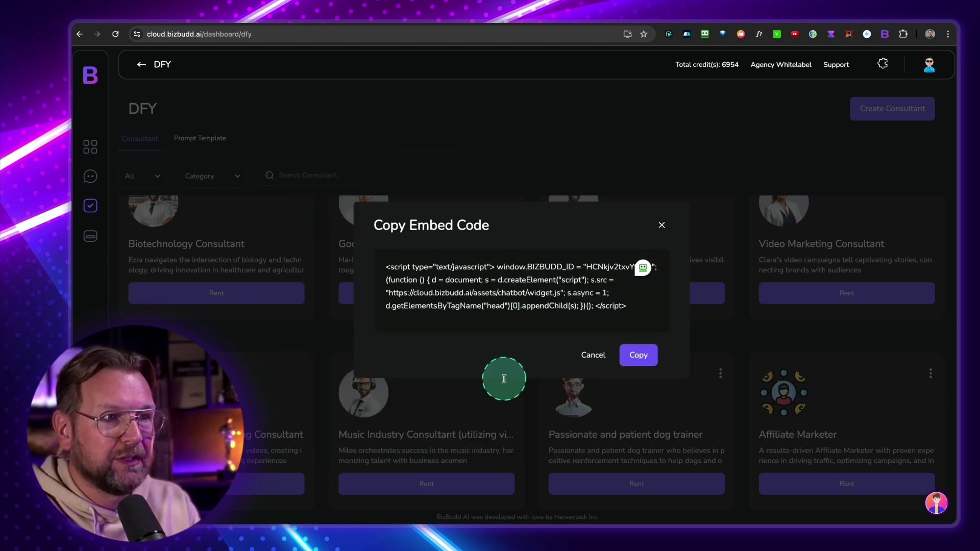
Put the chat widget embed code into the Swipe Pages head tracking codes and save the page
click(637, 354)
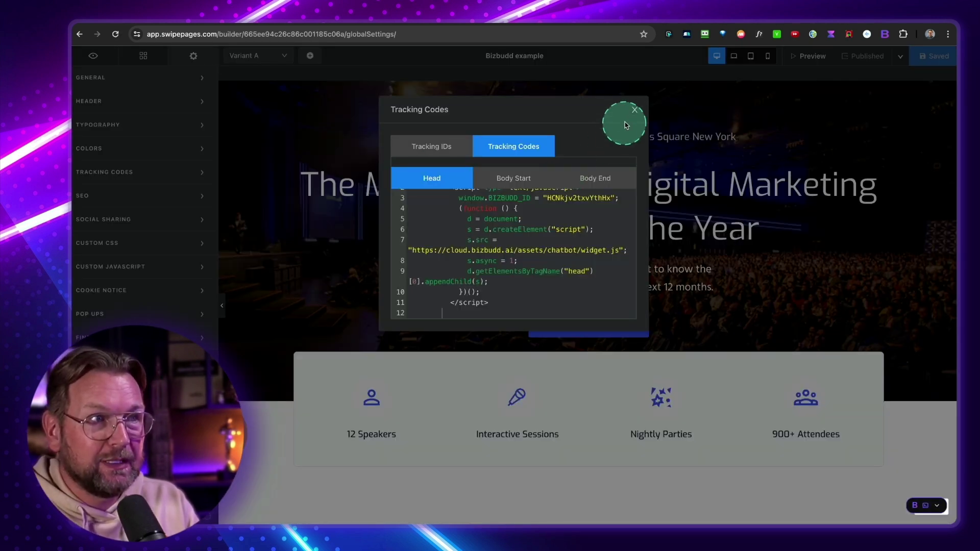
click(633, 114)
click(931, 64)
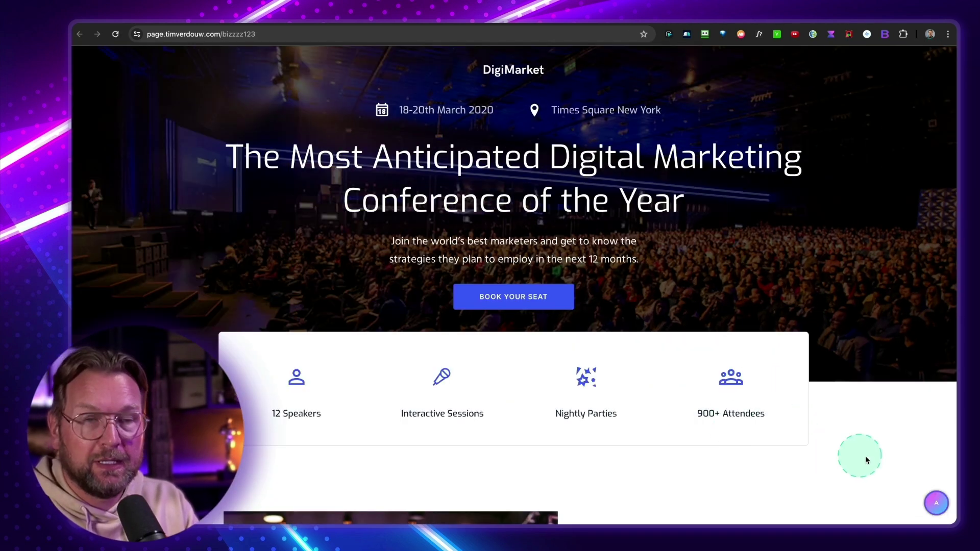
Restart the embedded dog trainer chat and ask it 'Who are you?'
click(936, 503)
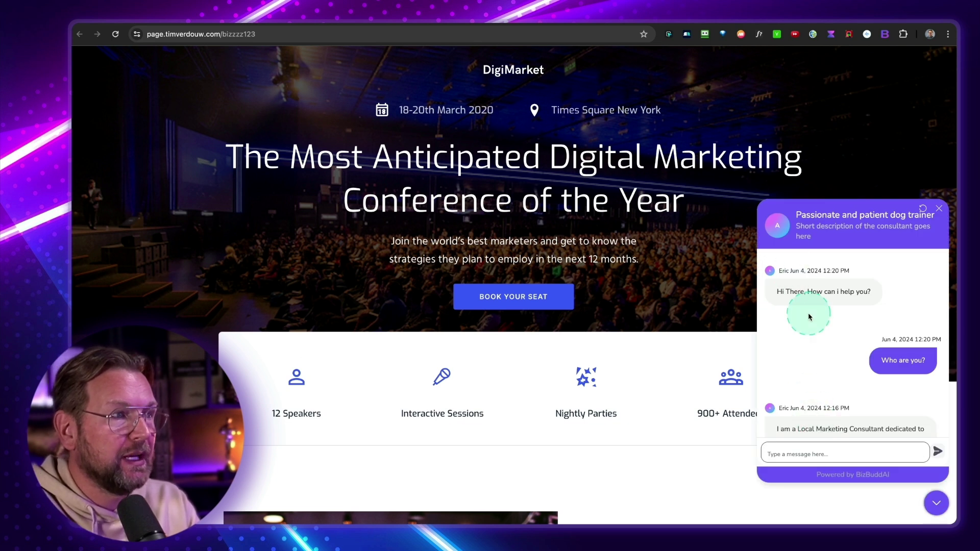
click(923, 210)
click(795, 451)
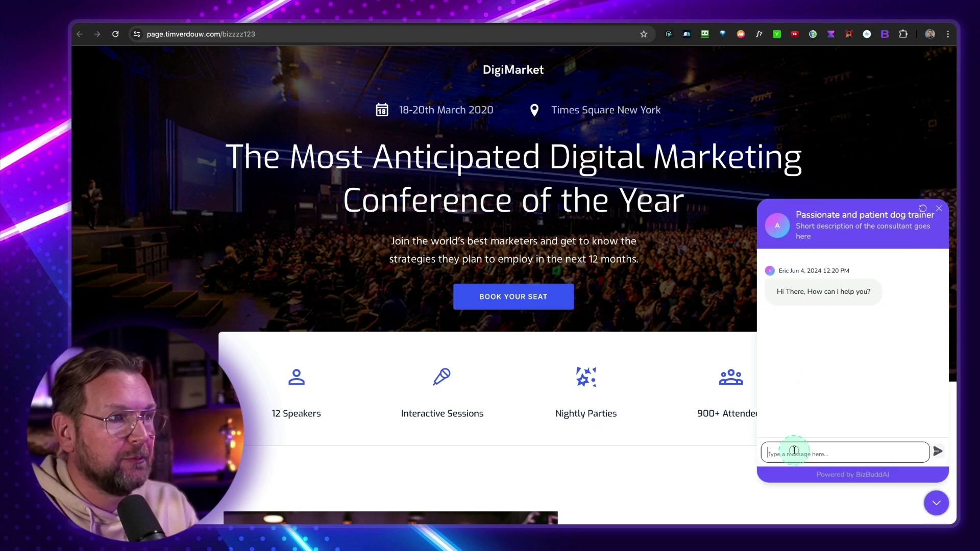
text(Who are you?)
key(Return)
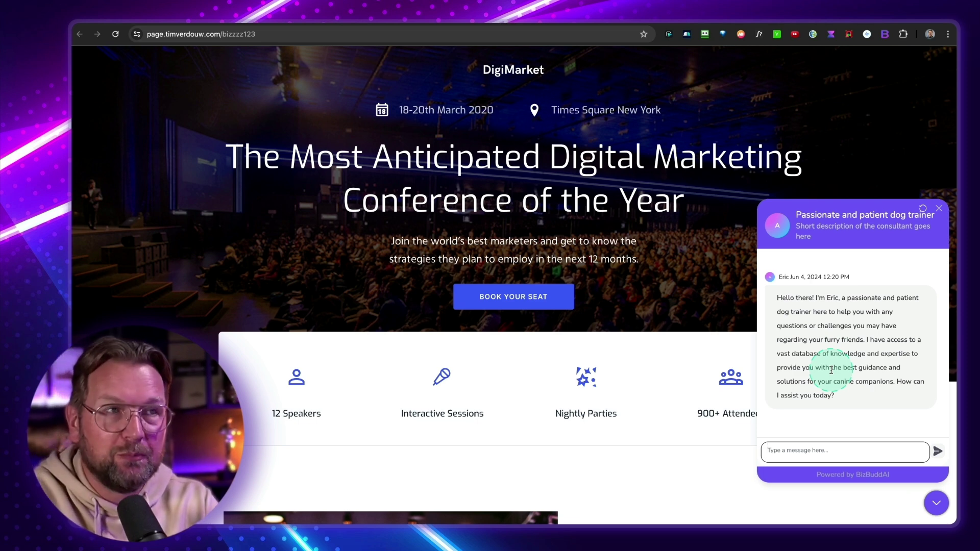
Return to BizBudd AI's client list and the DFY consultant catalogue
click(864, 24)
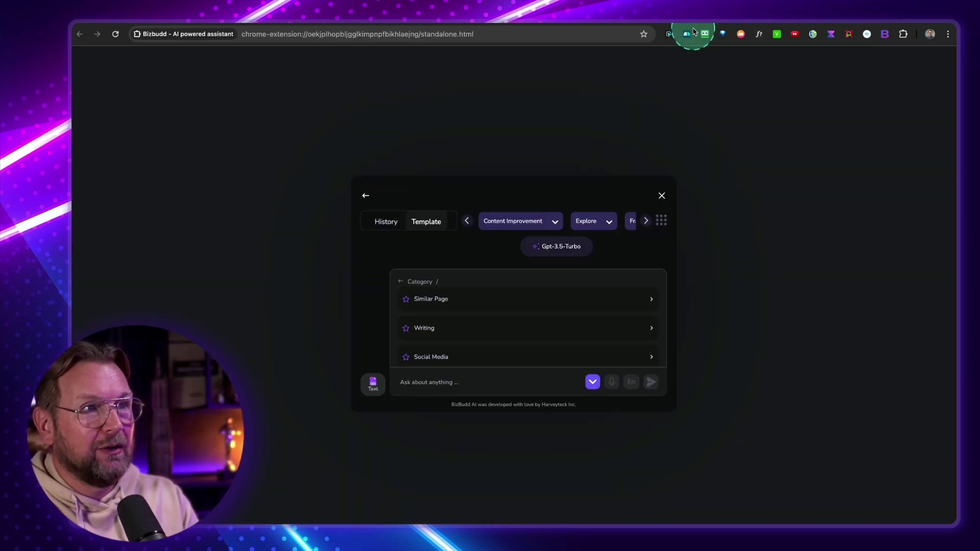
click(388, 15)
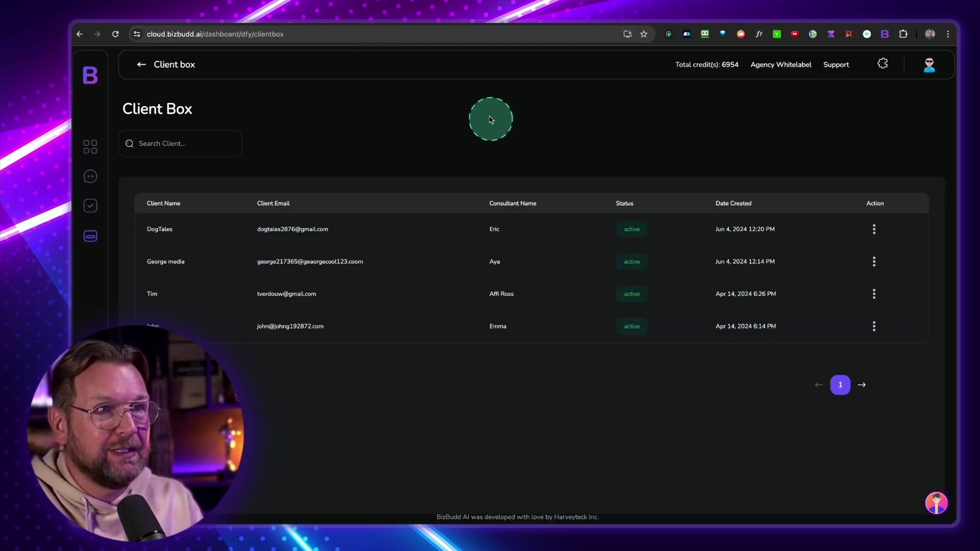
click(97, 210)
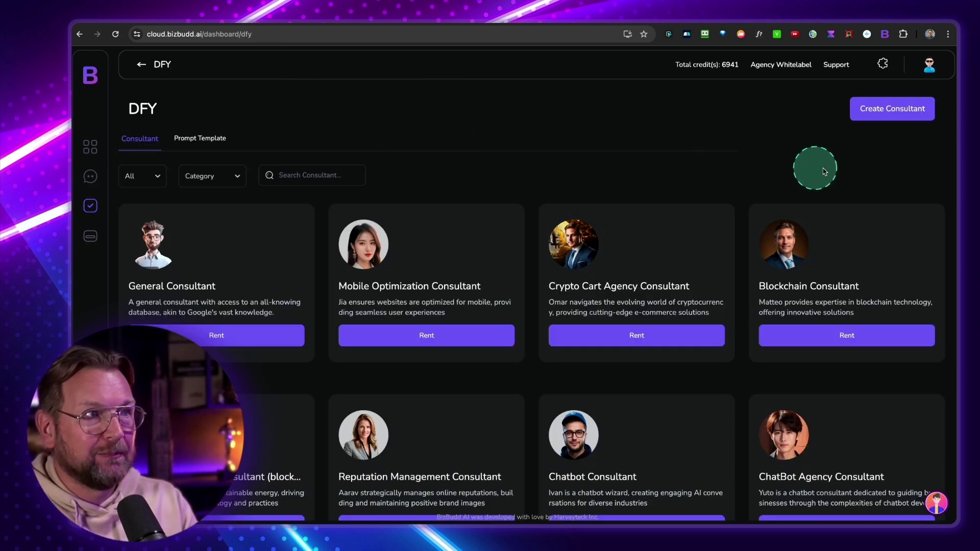